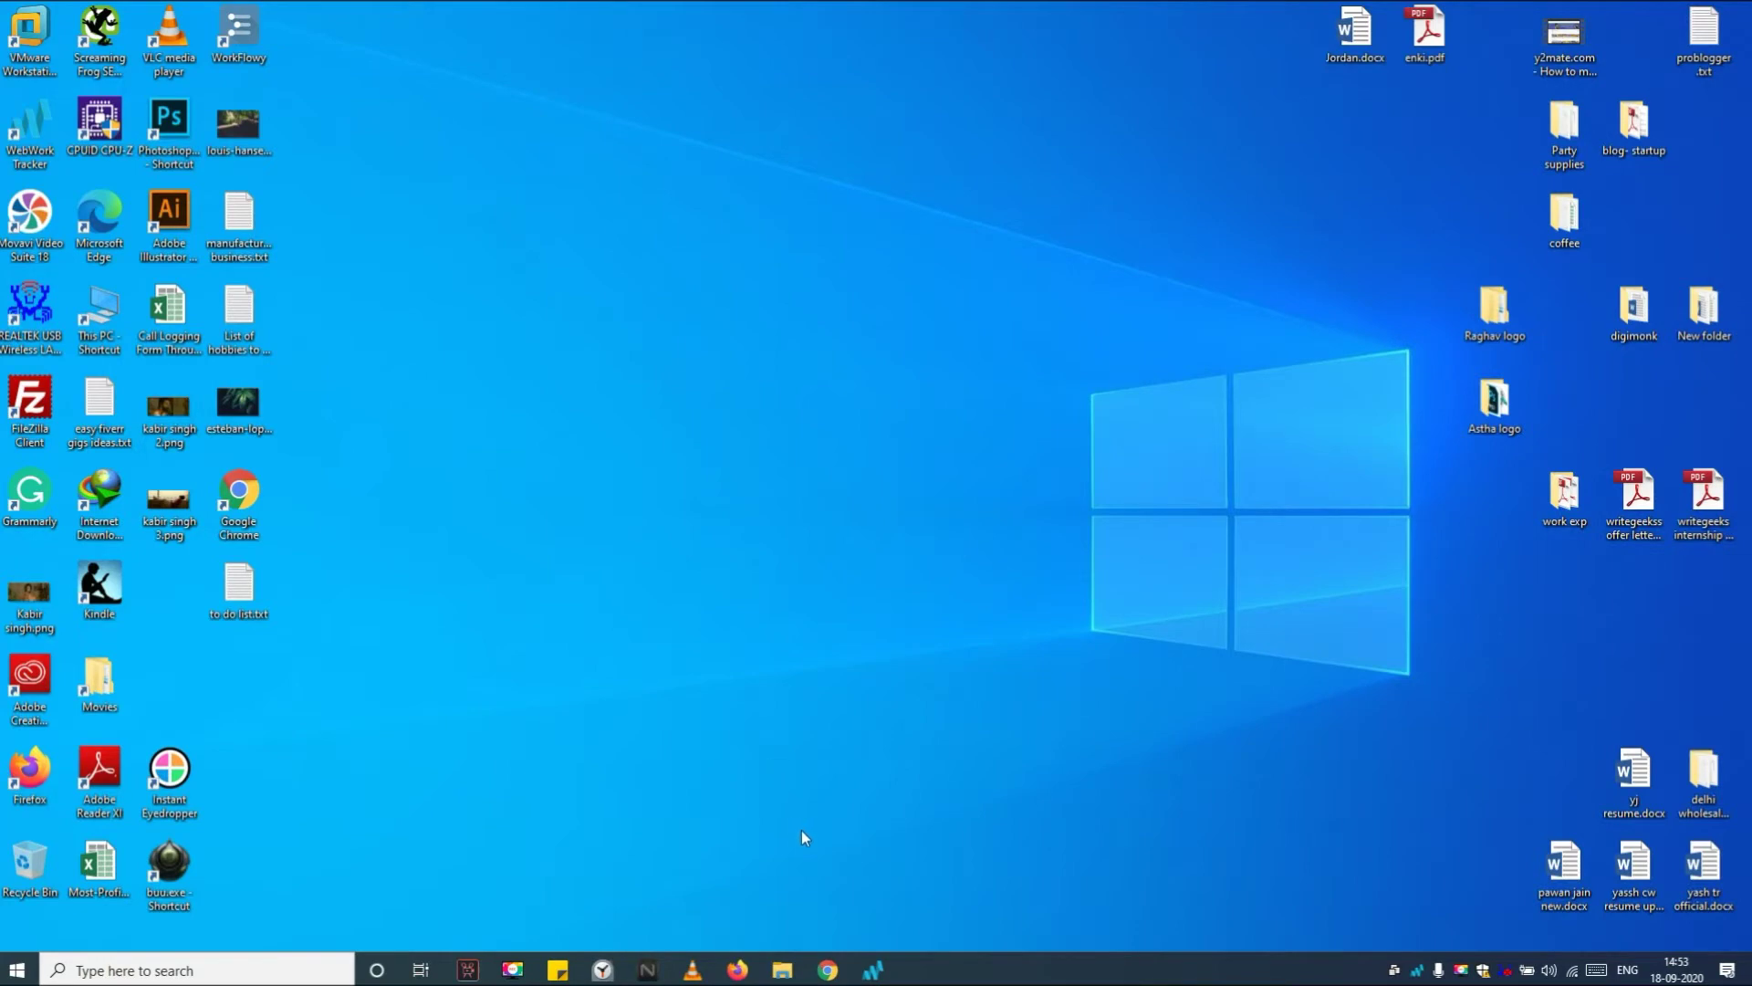
Open Chrome, search Google for "chrome extensions" and open the Chrome Web Store's Extensions page
{"action": "left_click", "coordinate": [832, 971]}
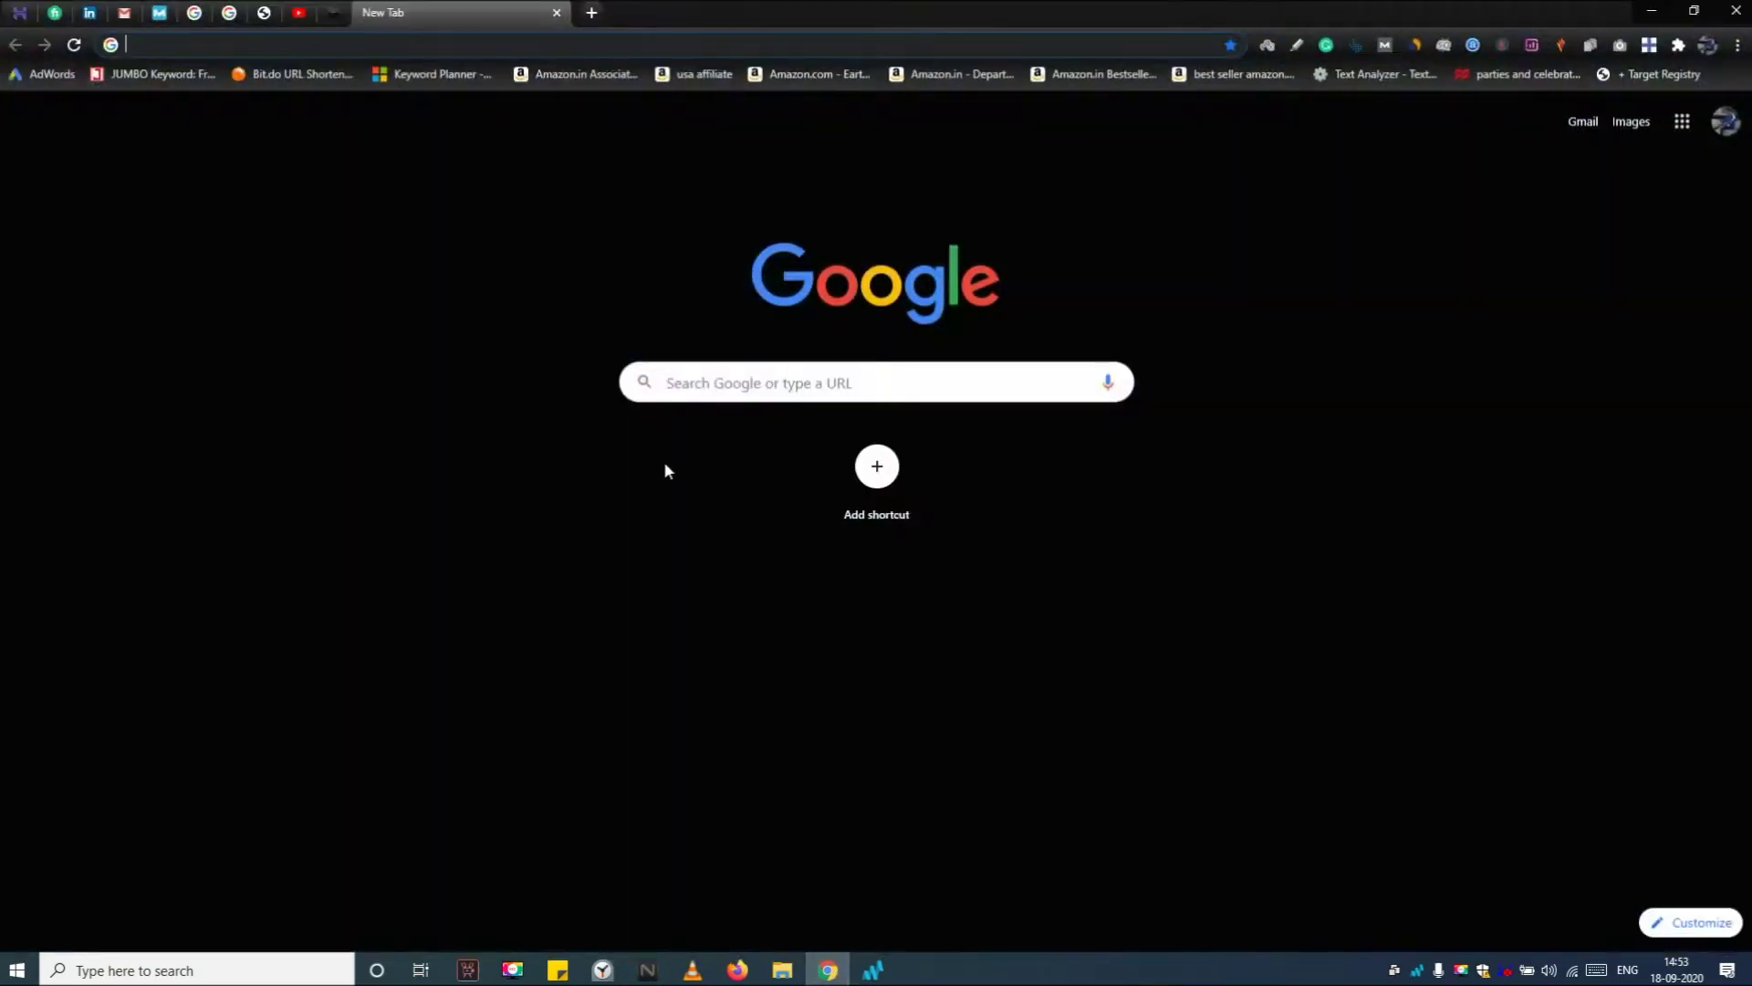
{"action": "type", "text": "chrome ex"}
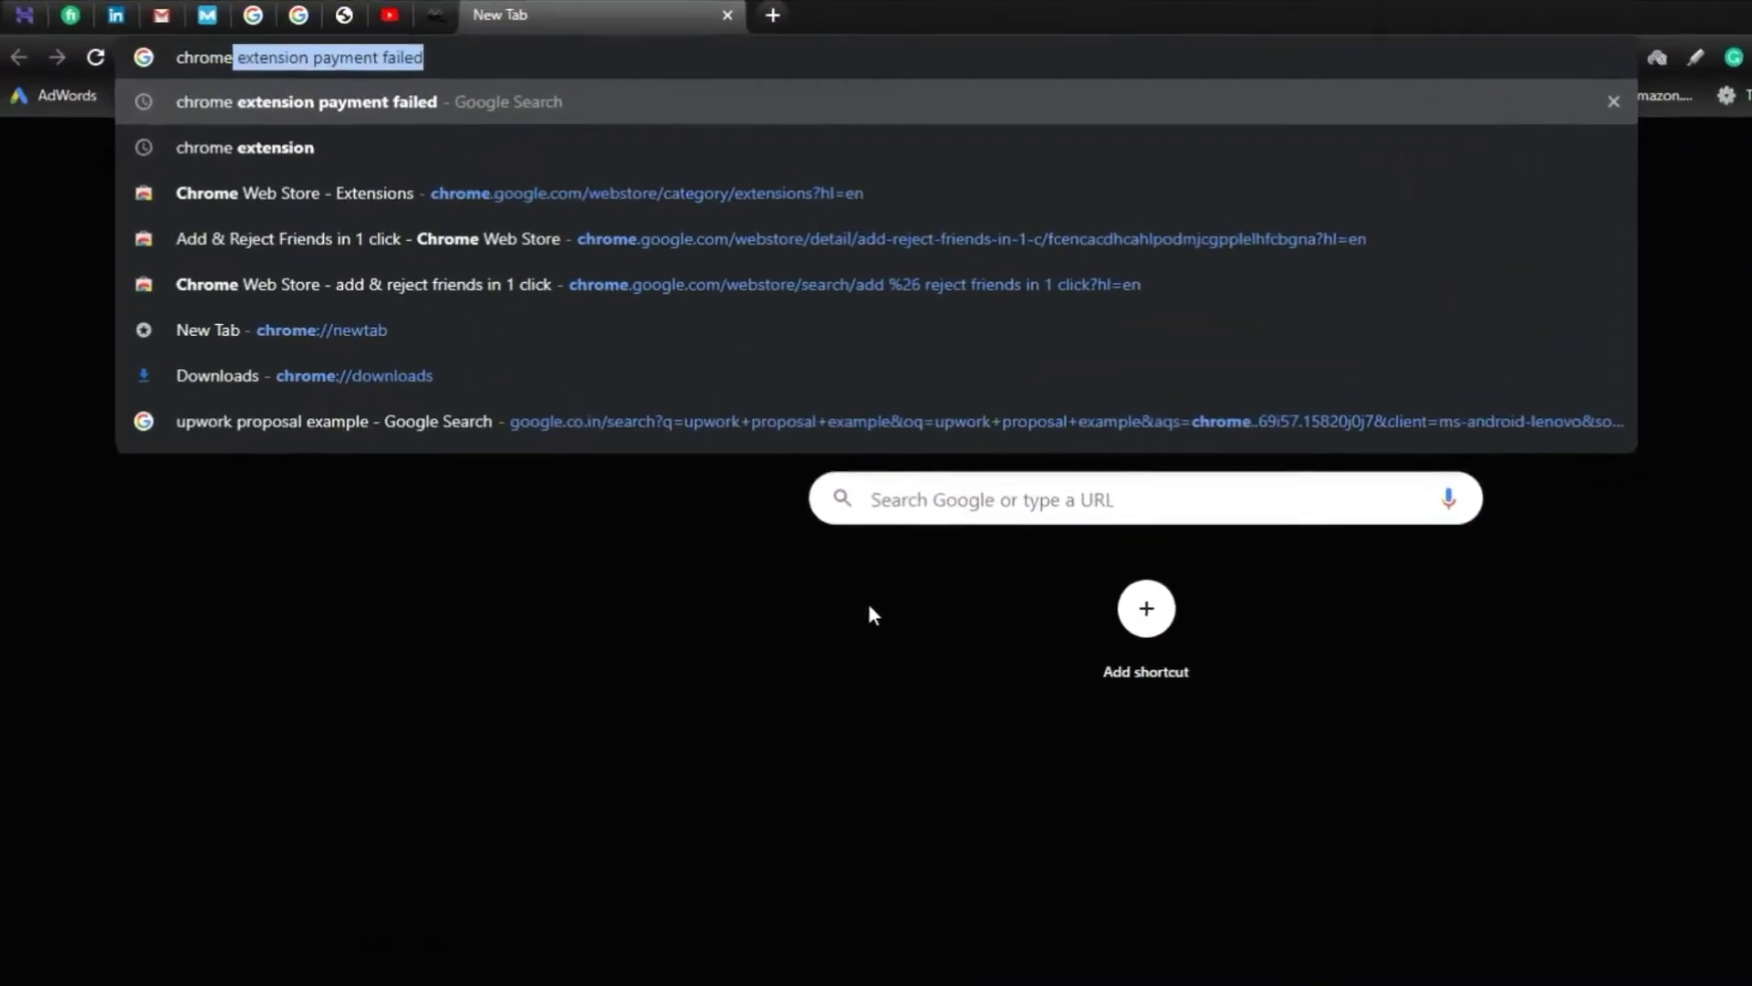
{"action": "type", "text": "tensions"}
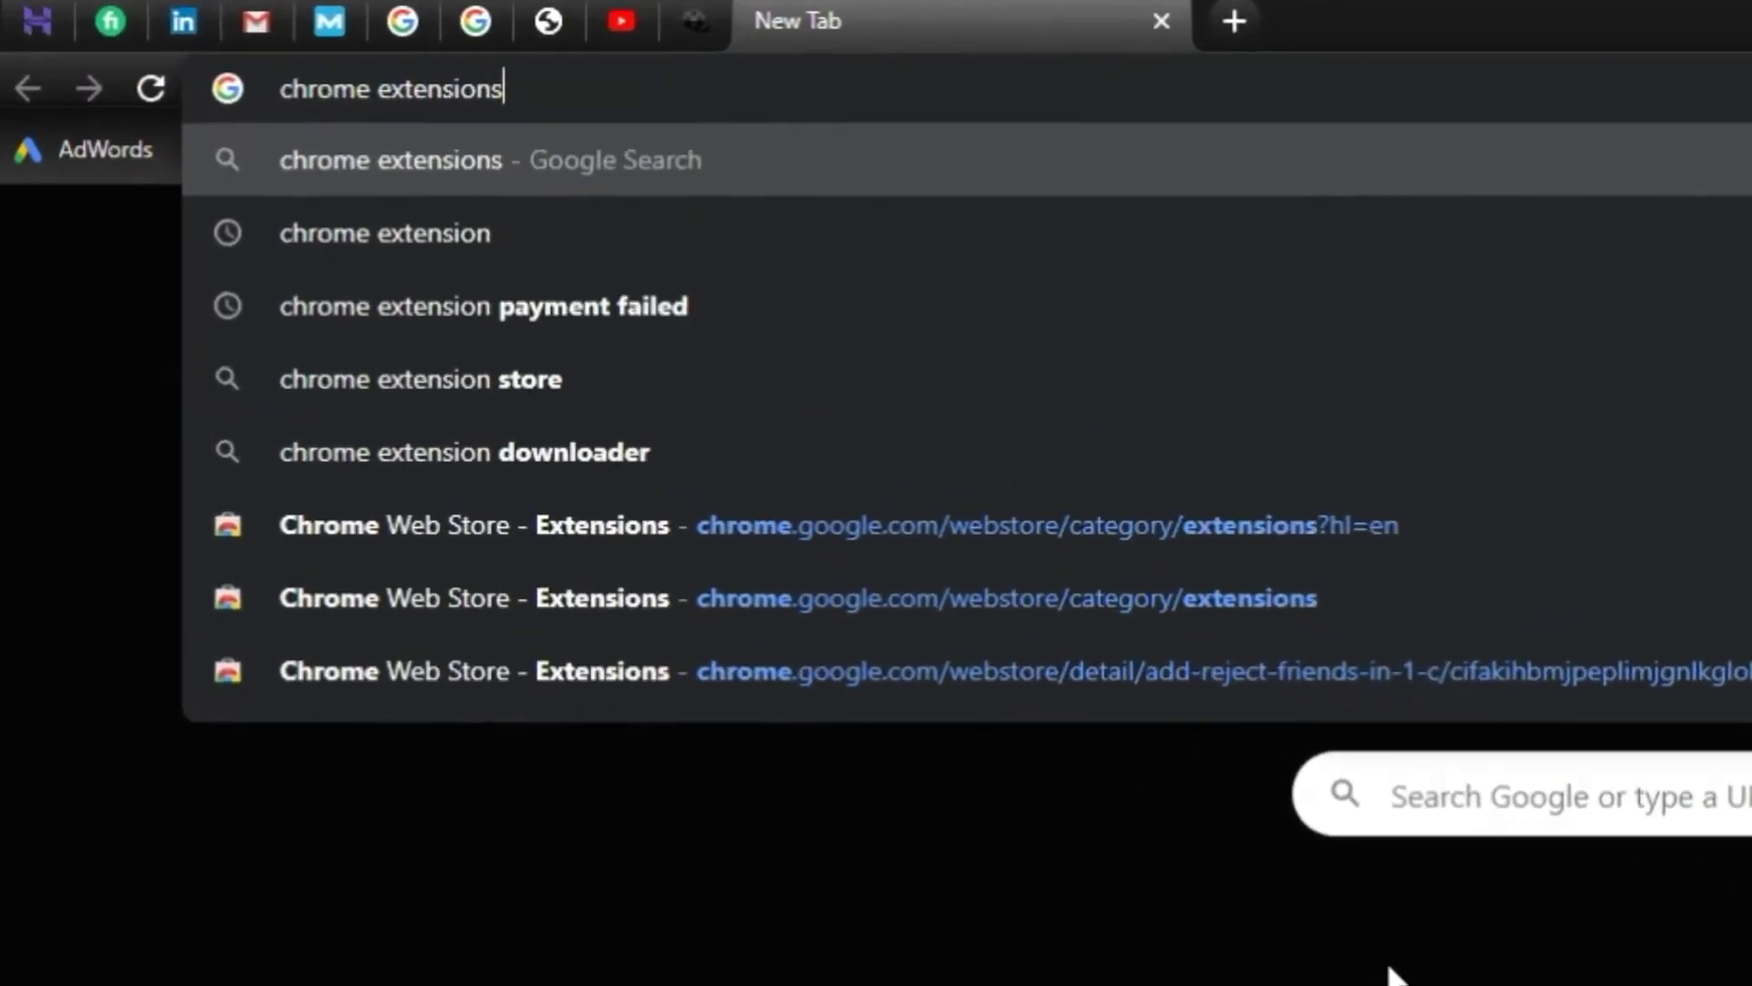
{"action": "key", "text": "Return"}
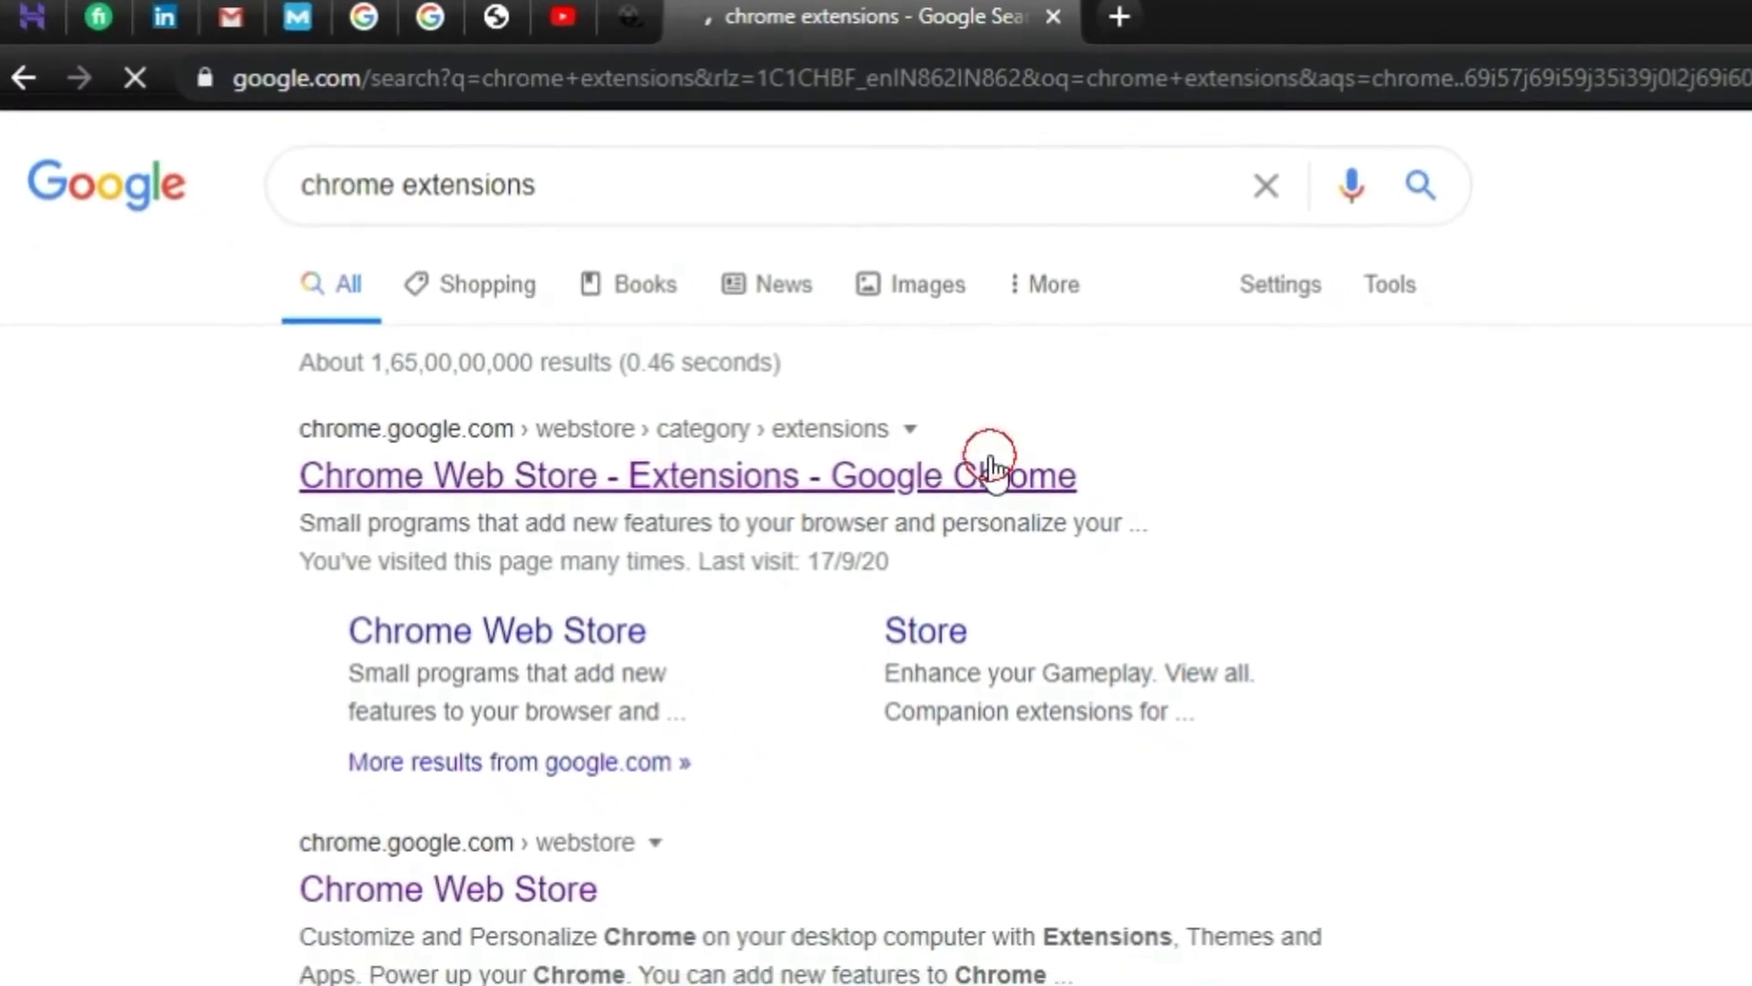
{"action": "left_click", "coordinate": [940, 449]}
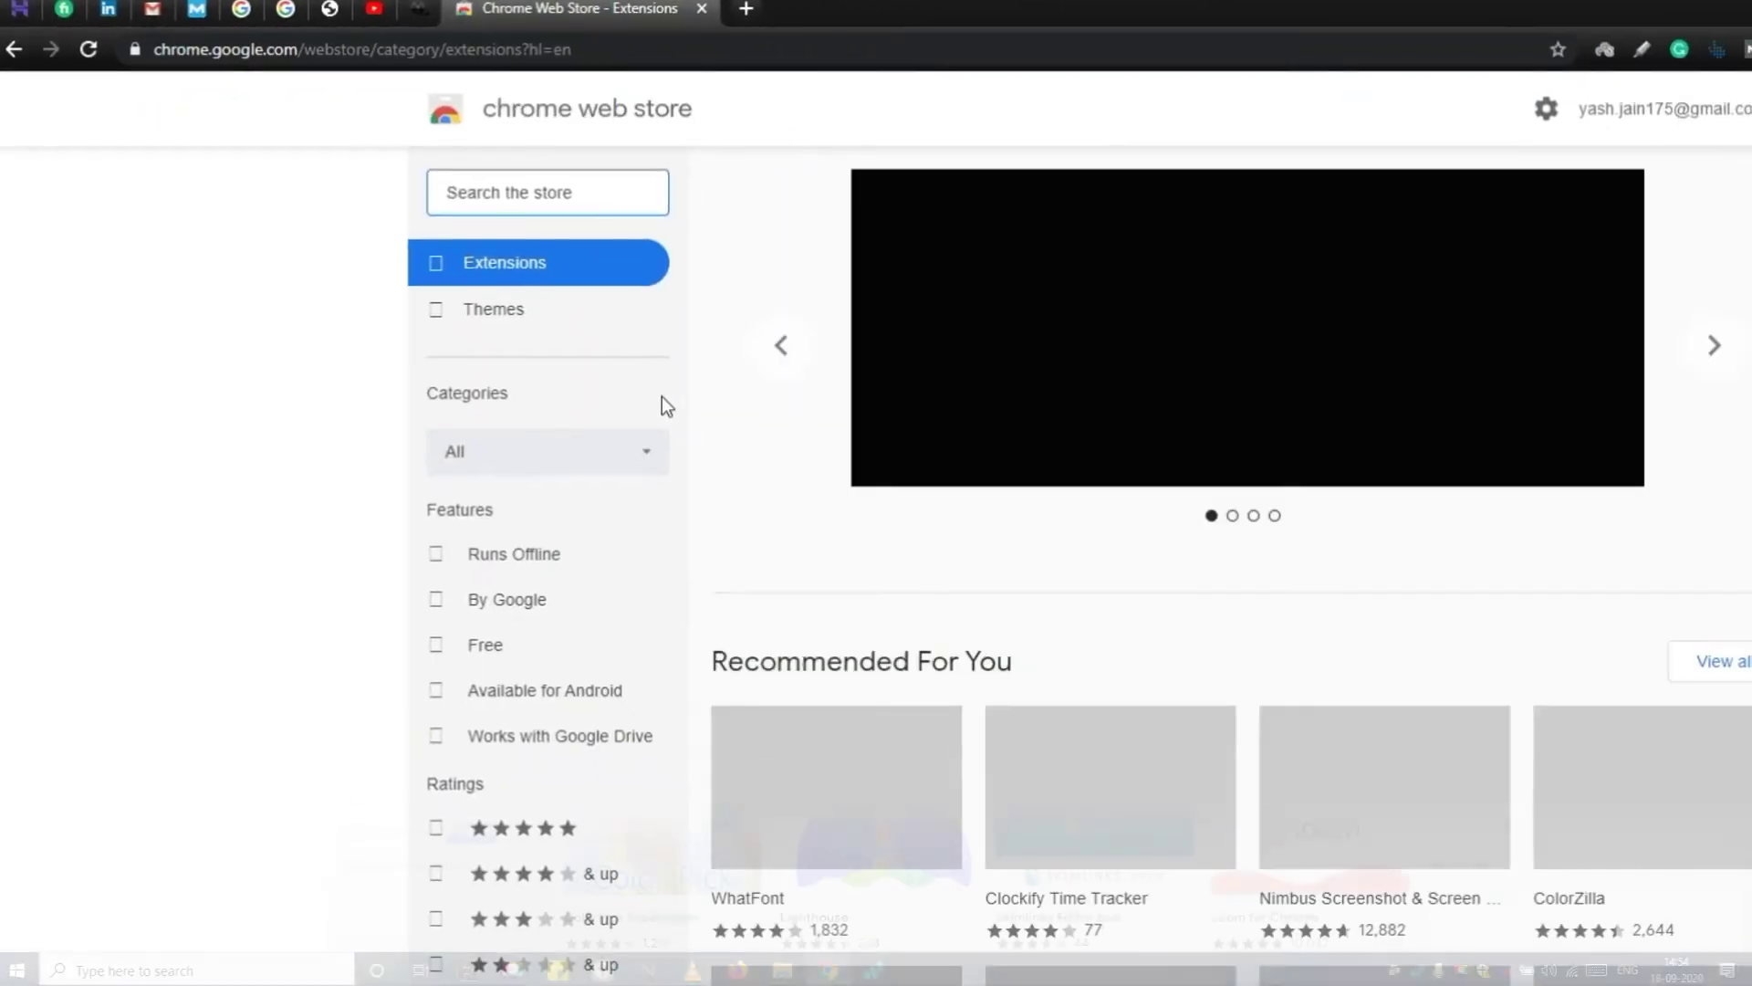
Search the store for "add & reject friends in 1 click" and open the Add & Reject Friends in 1 click extension's page
{"action": "left_click", "coordinate": [511, 190]}
{"action": "type", "text": "add "}
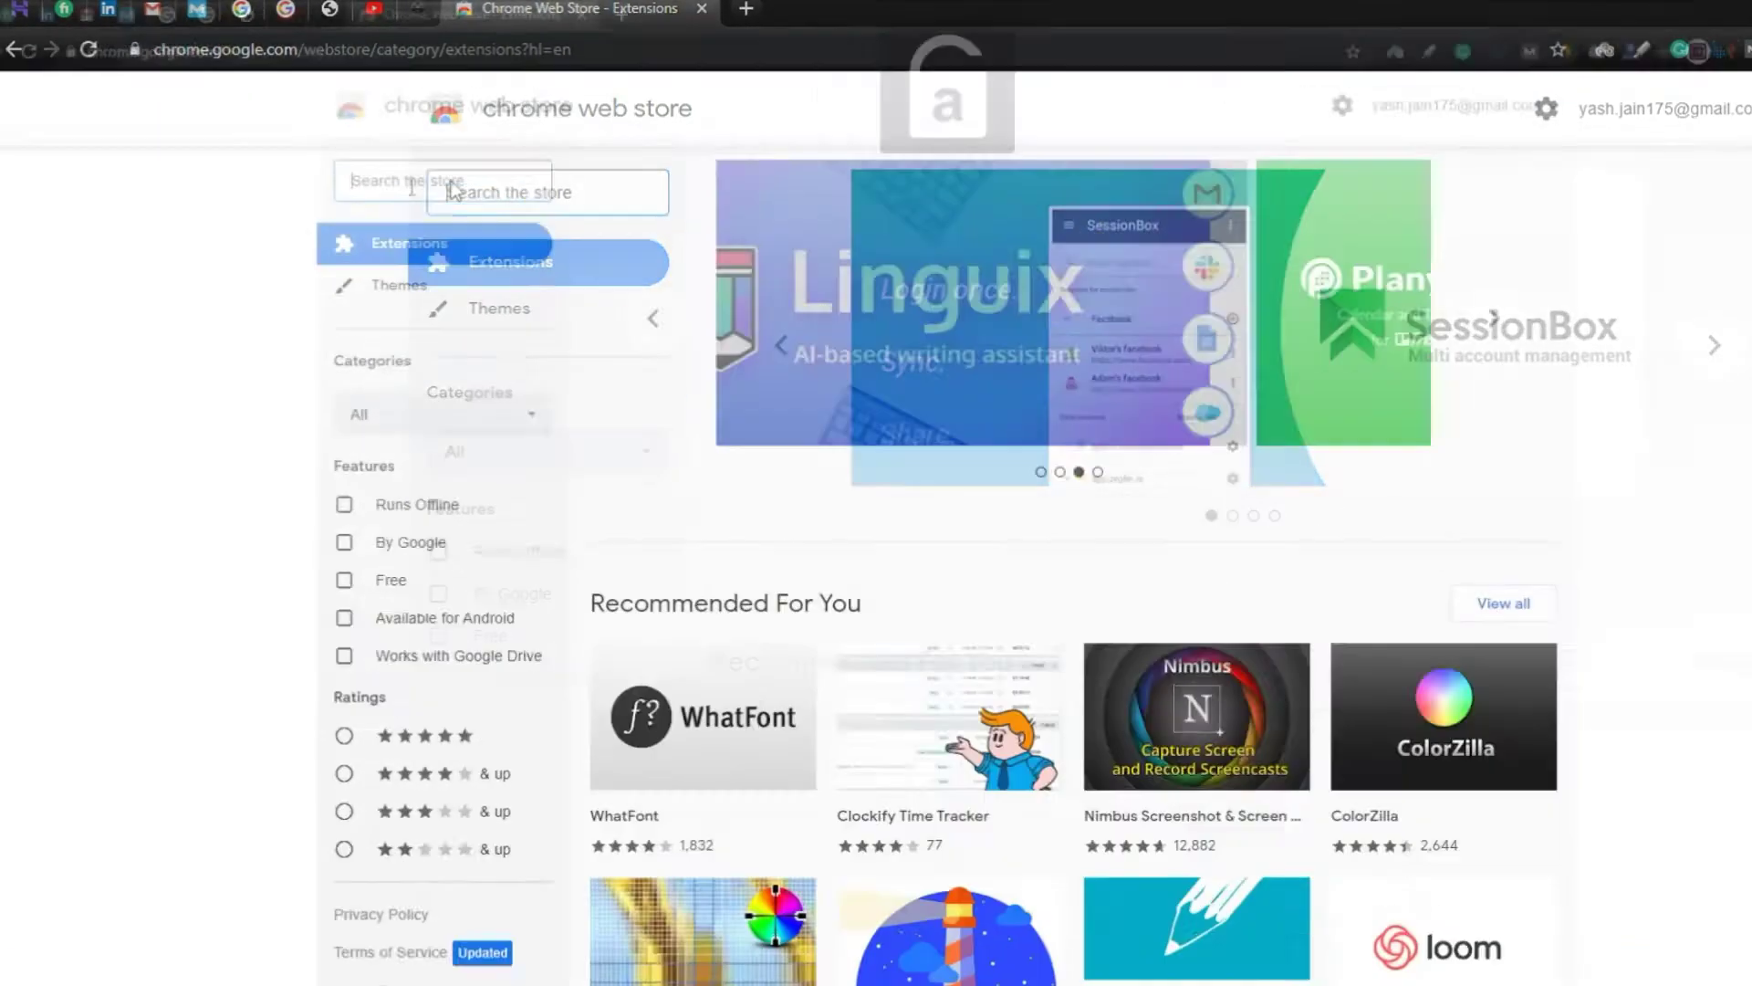
{"action": "type", "text": "& r"}
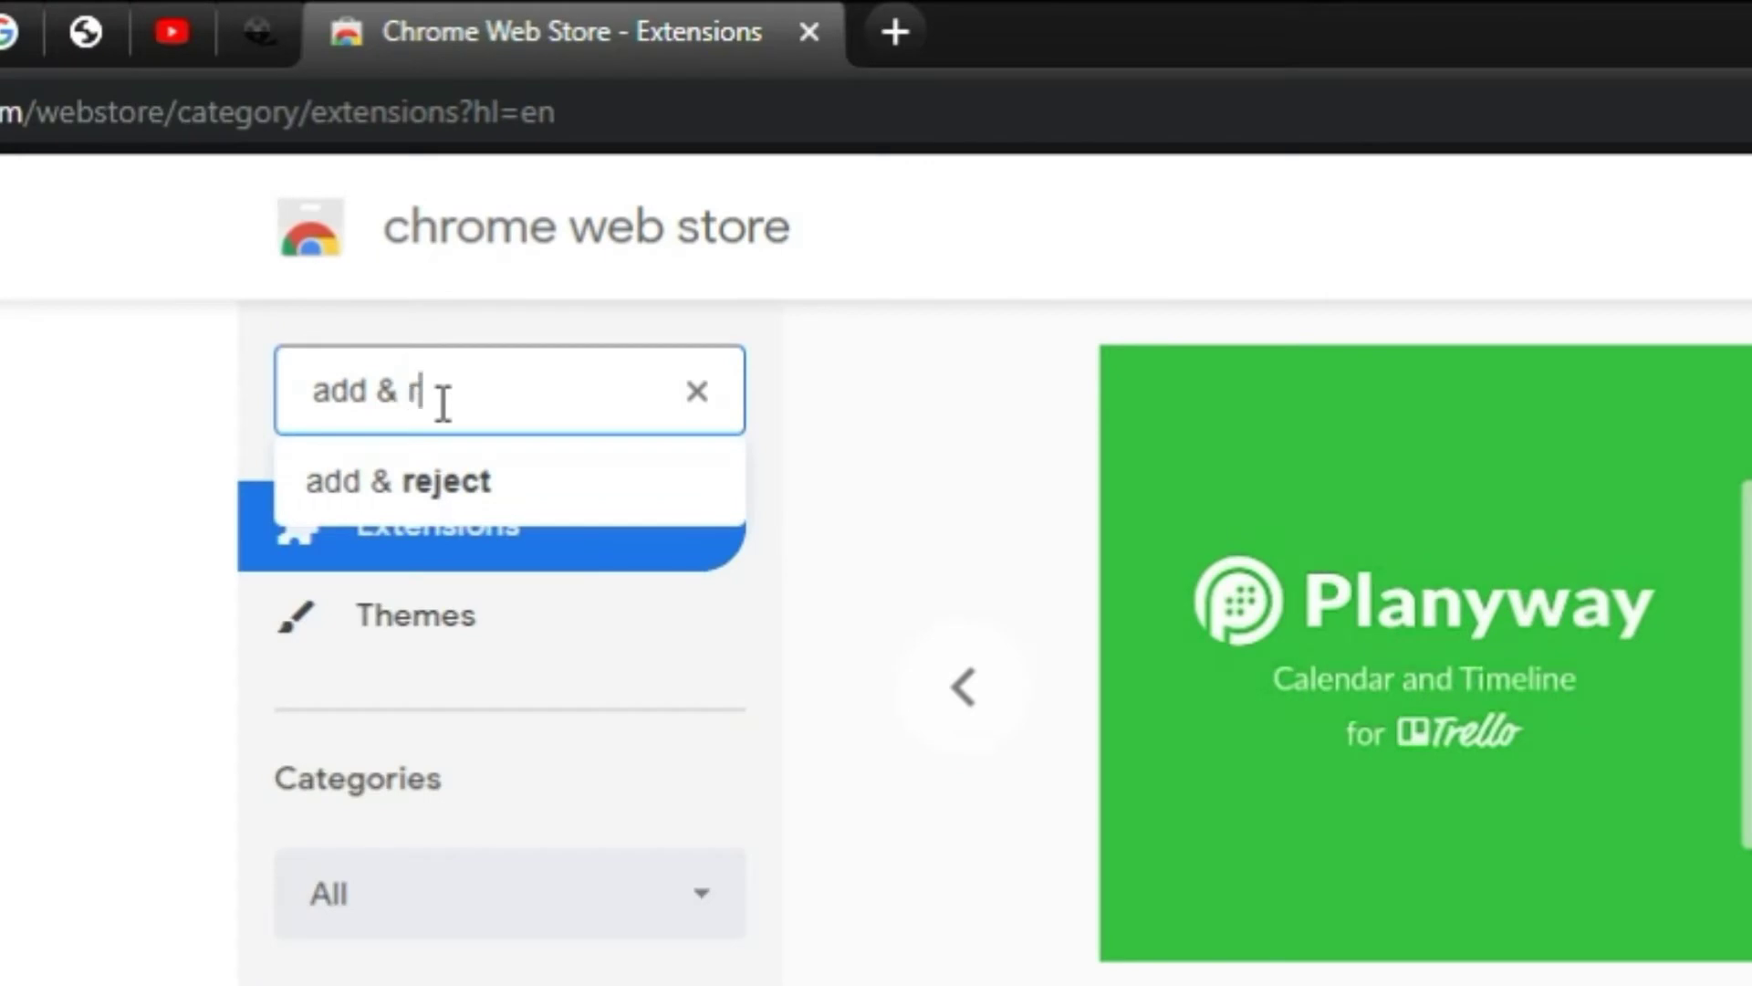
{"action": "type", "text": "eject friends in 1 cl"}
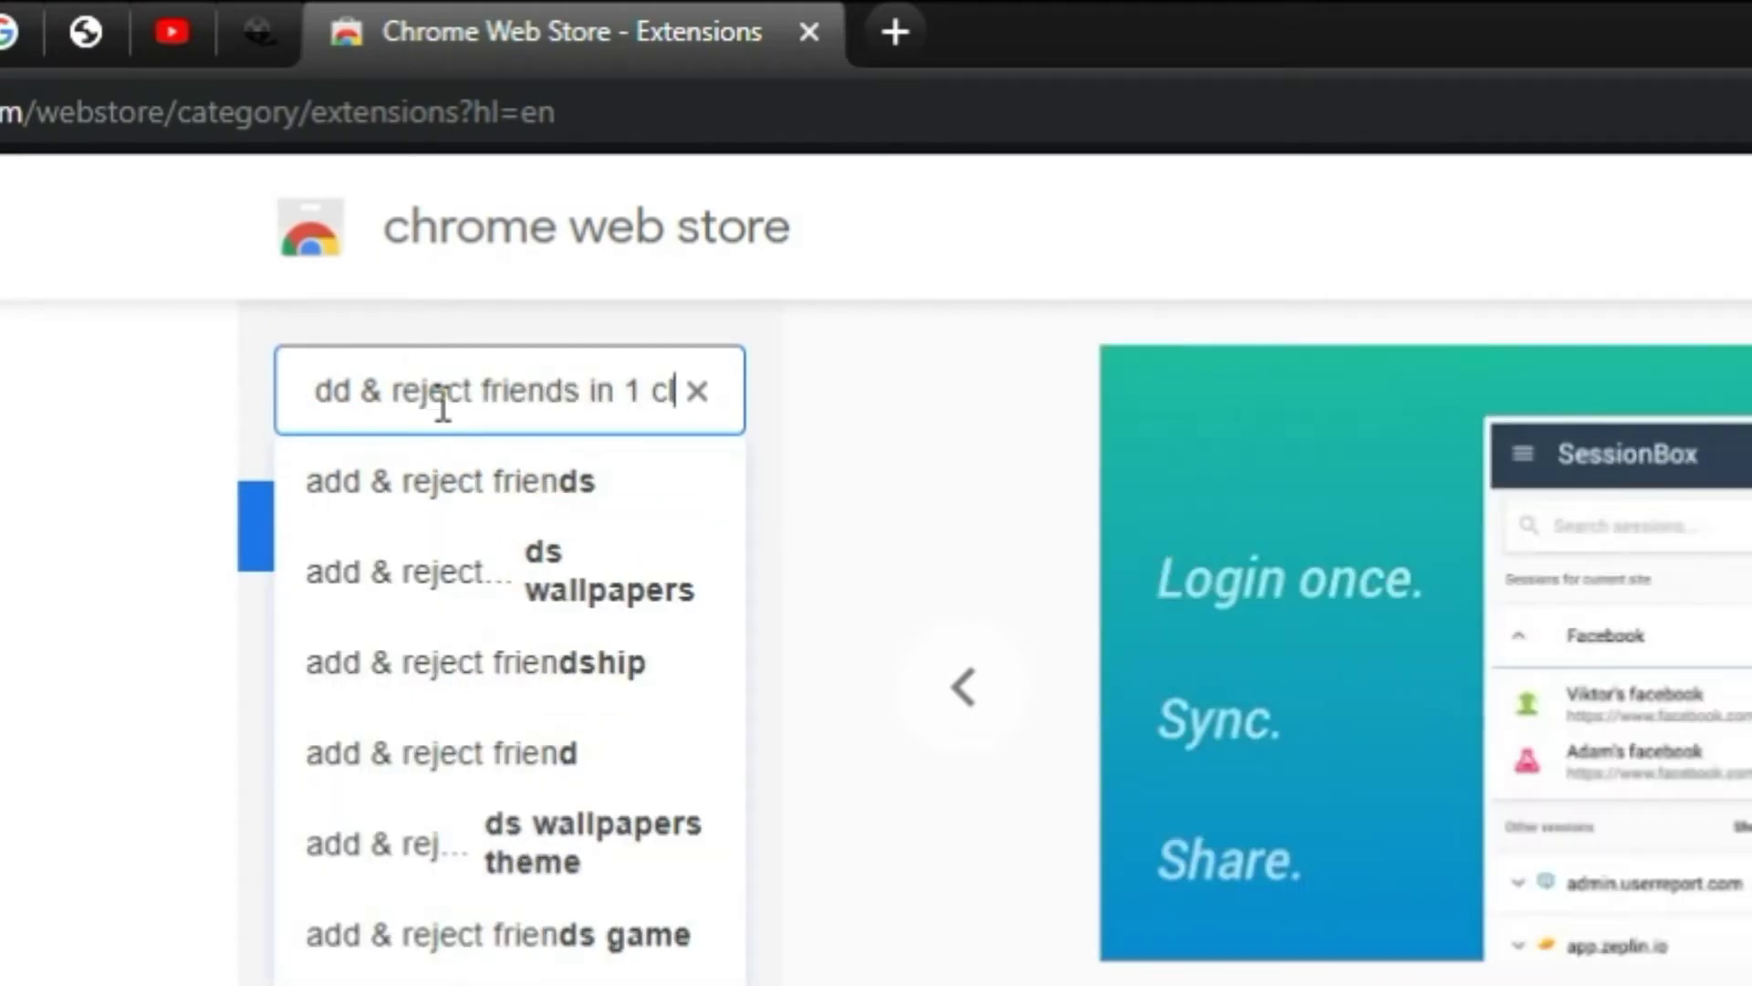
{"action": "type", "text": "ick"}
{"action": "key", "text": "Return"}
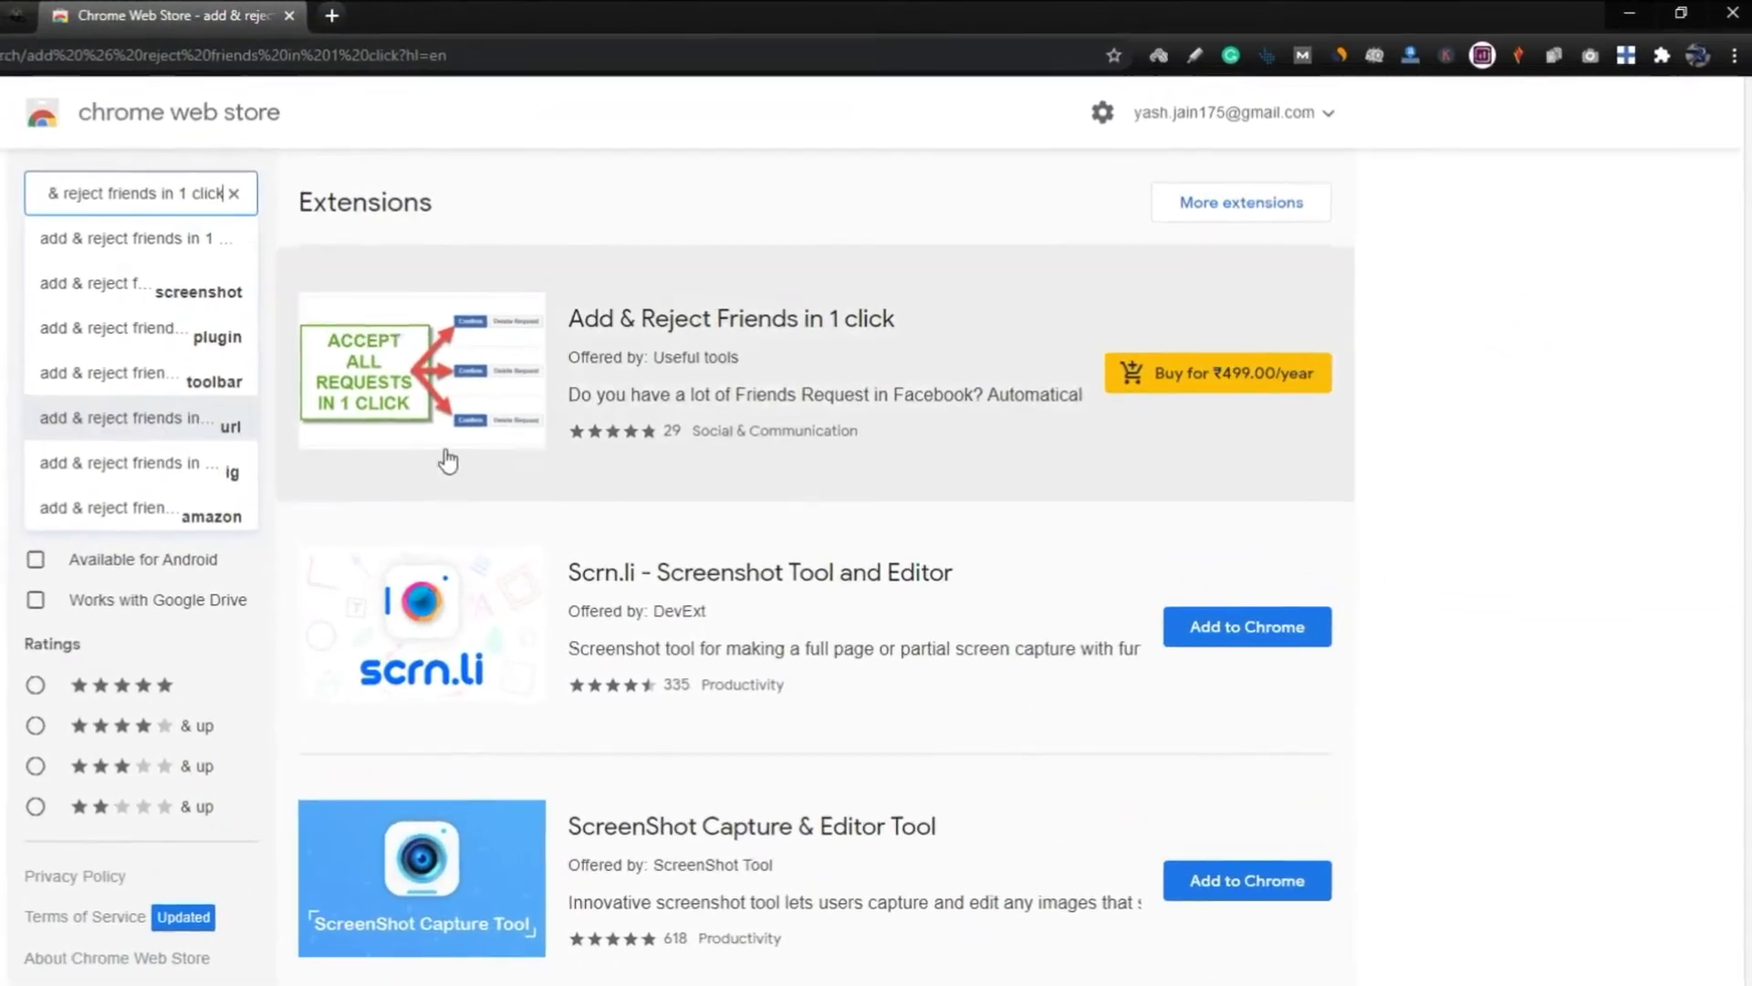
{"action": "left_click", "coordinate": [636, 339]}
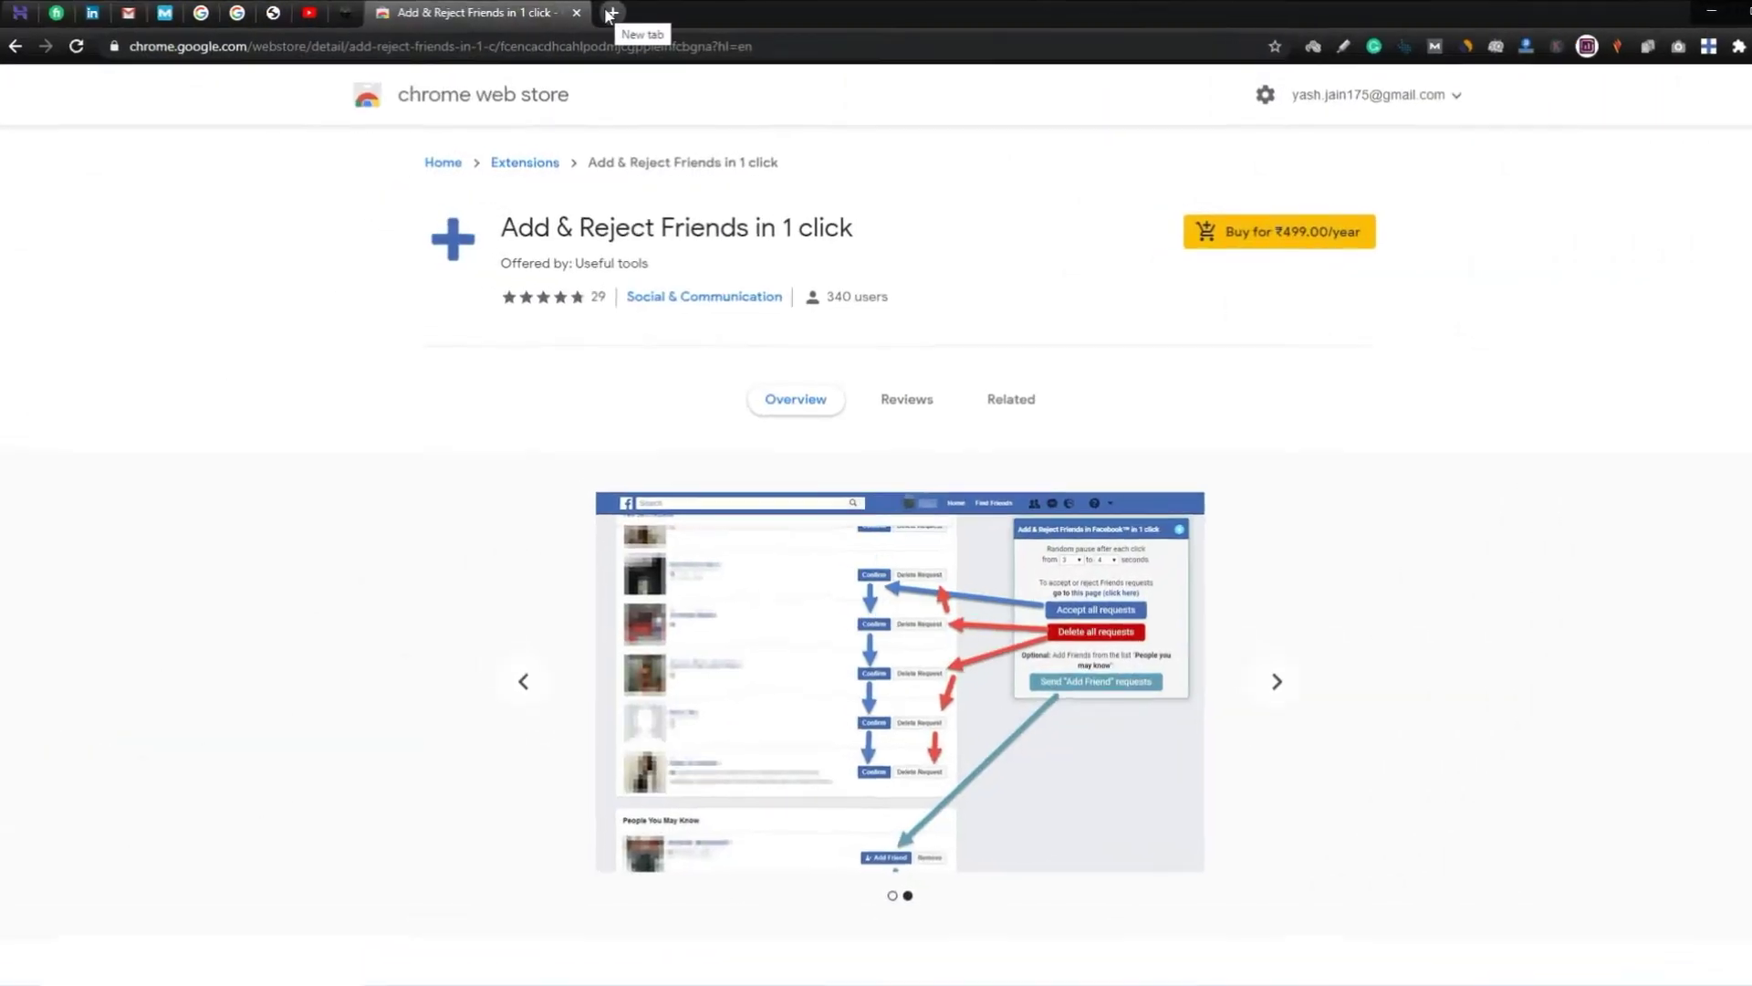
Open facebook.com in a new tab and go to the Friends page to look through the pending friend requests
{"action": "left_click", "coordinate": [611, 13]}
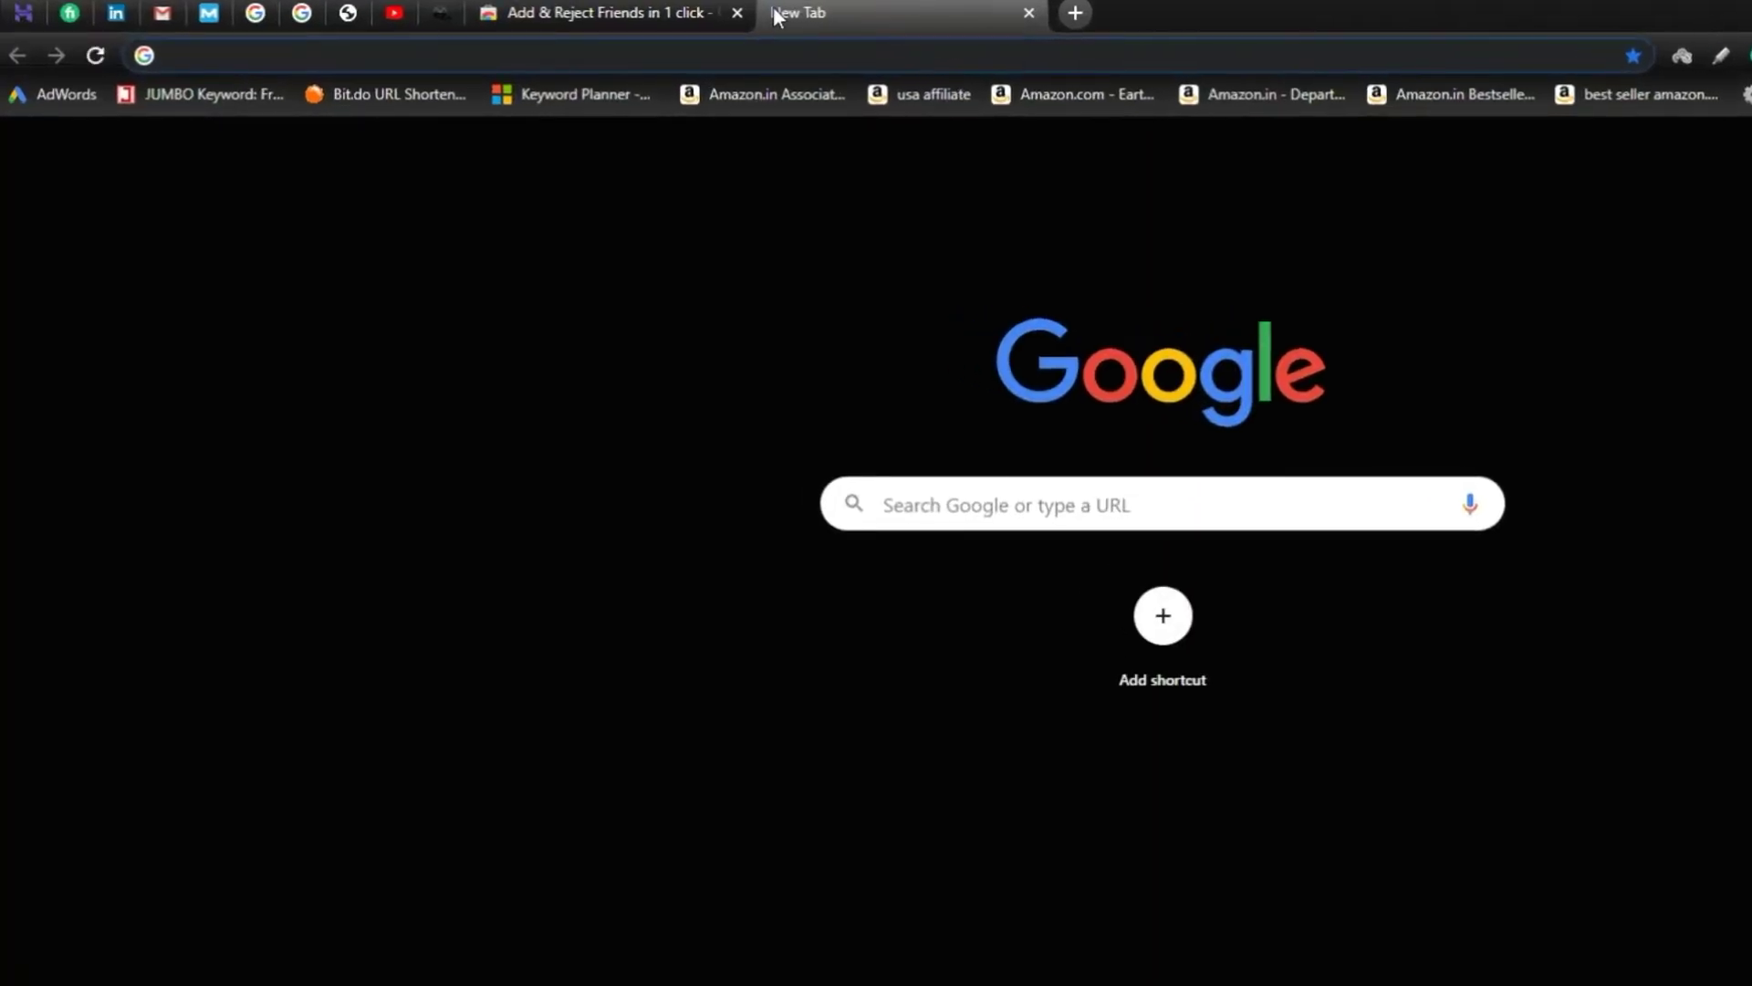
{"action": "type", "text": "facebook.com"}
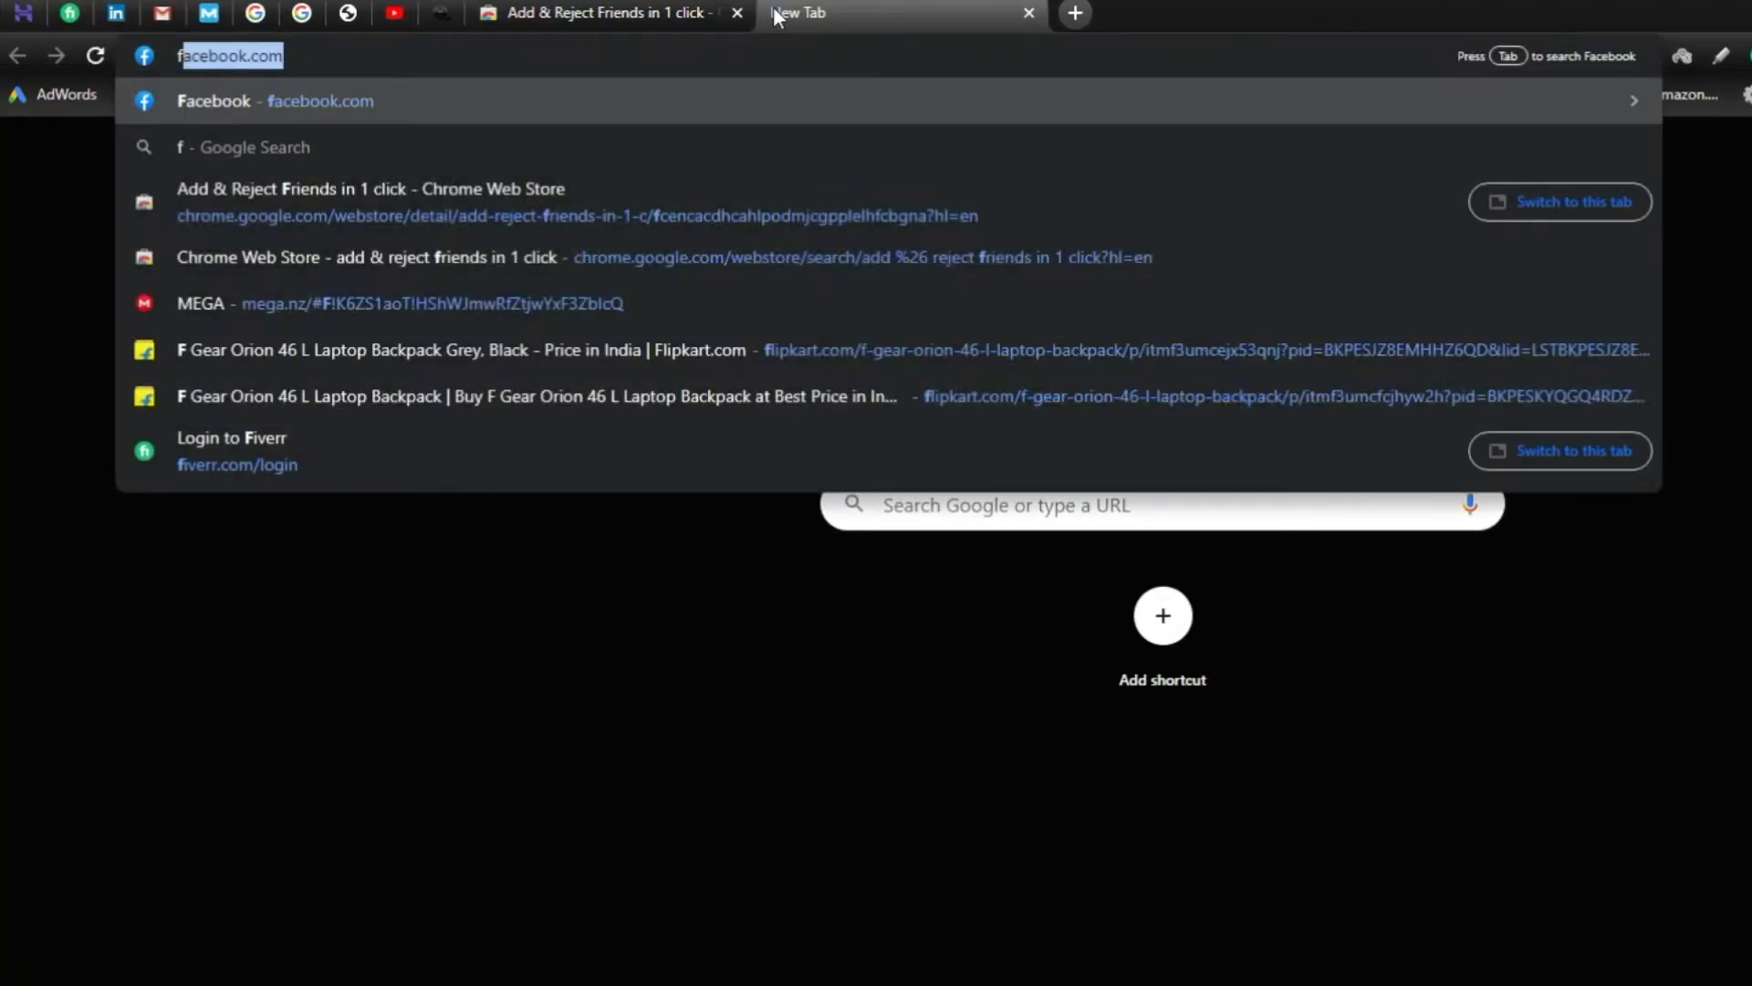
{"action": "key", "text": "Return"}
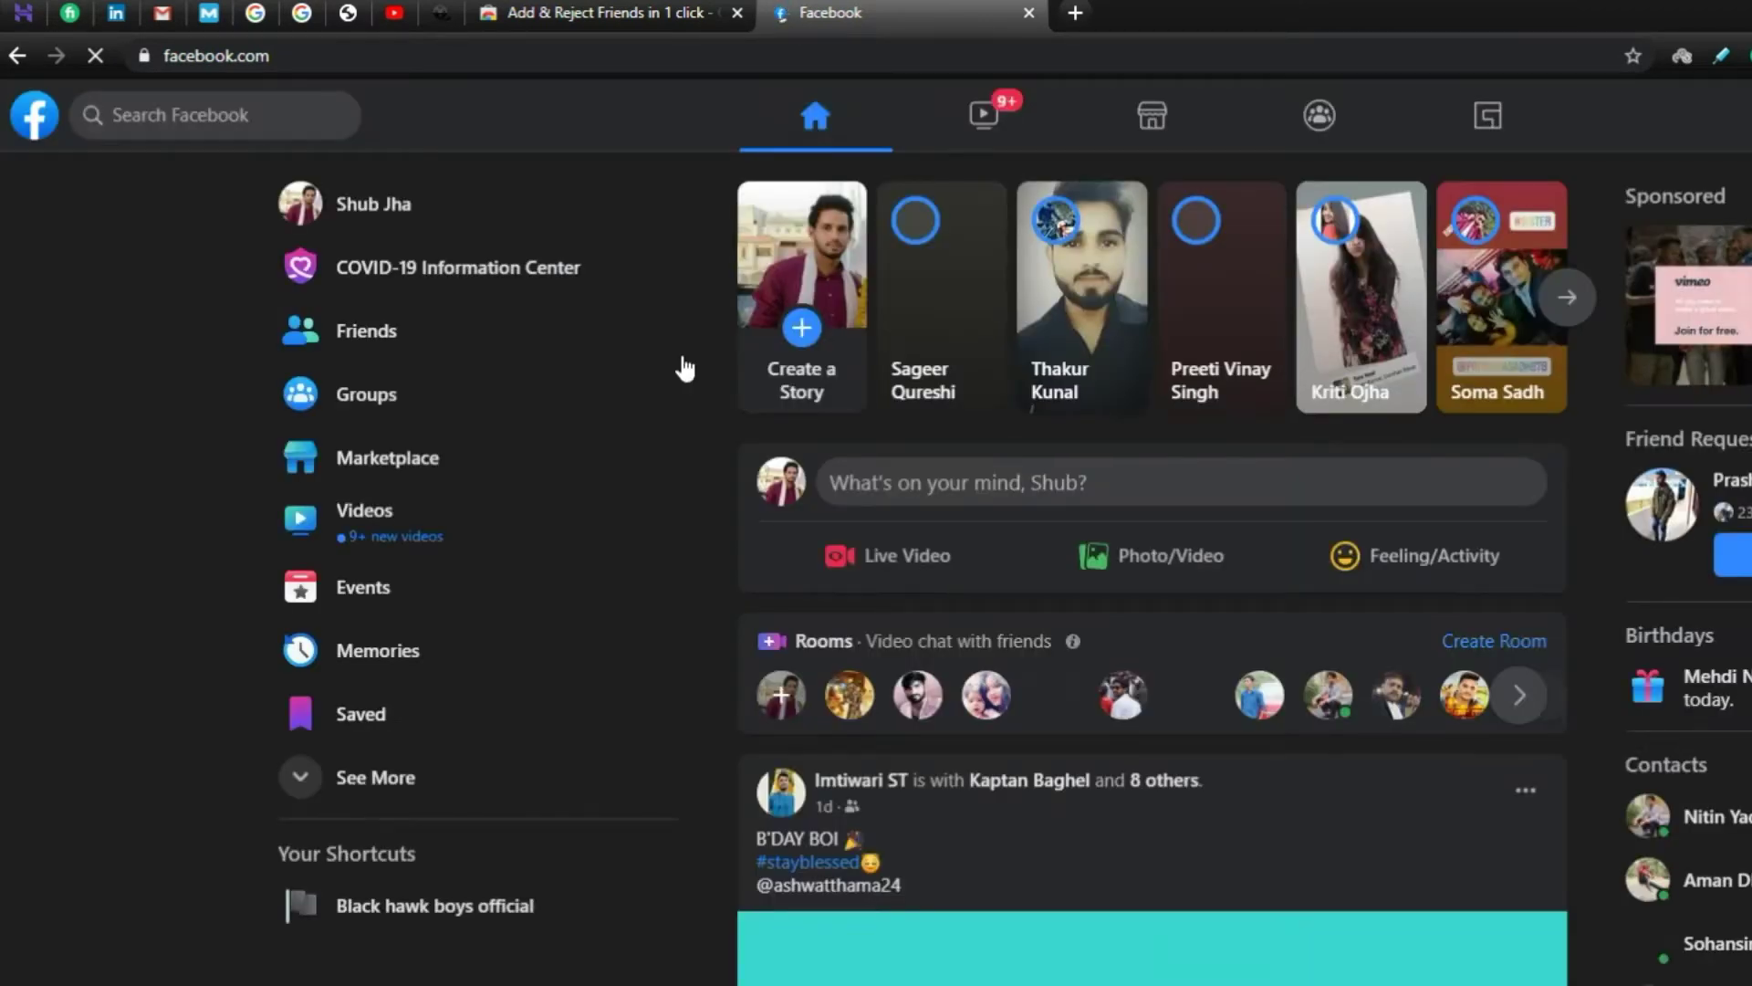
{"action": "left_click", "coordinate": [463, 338]}
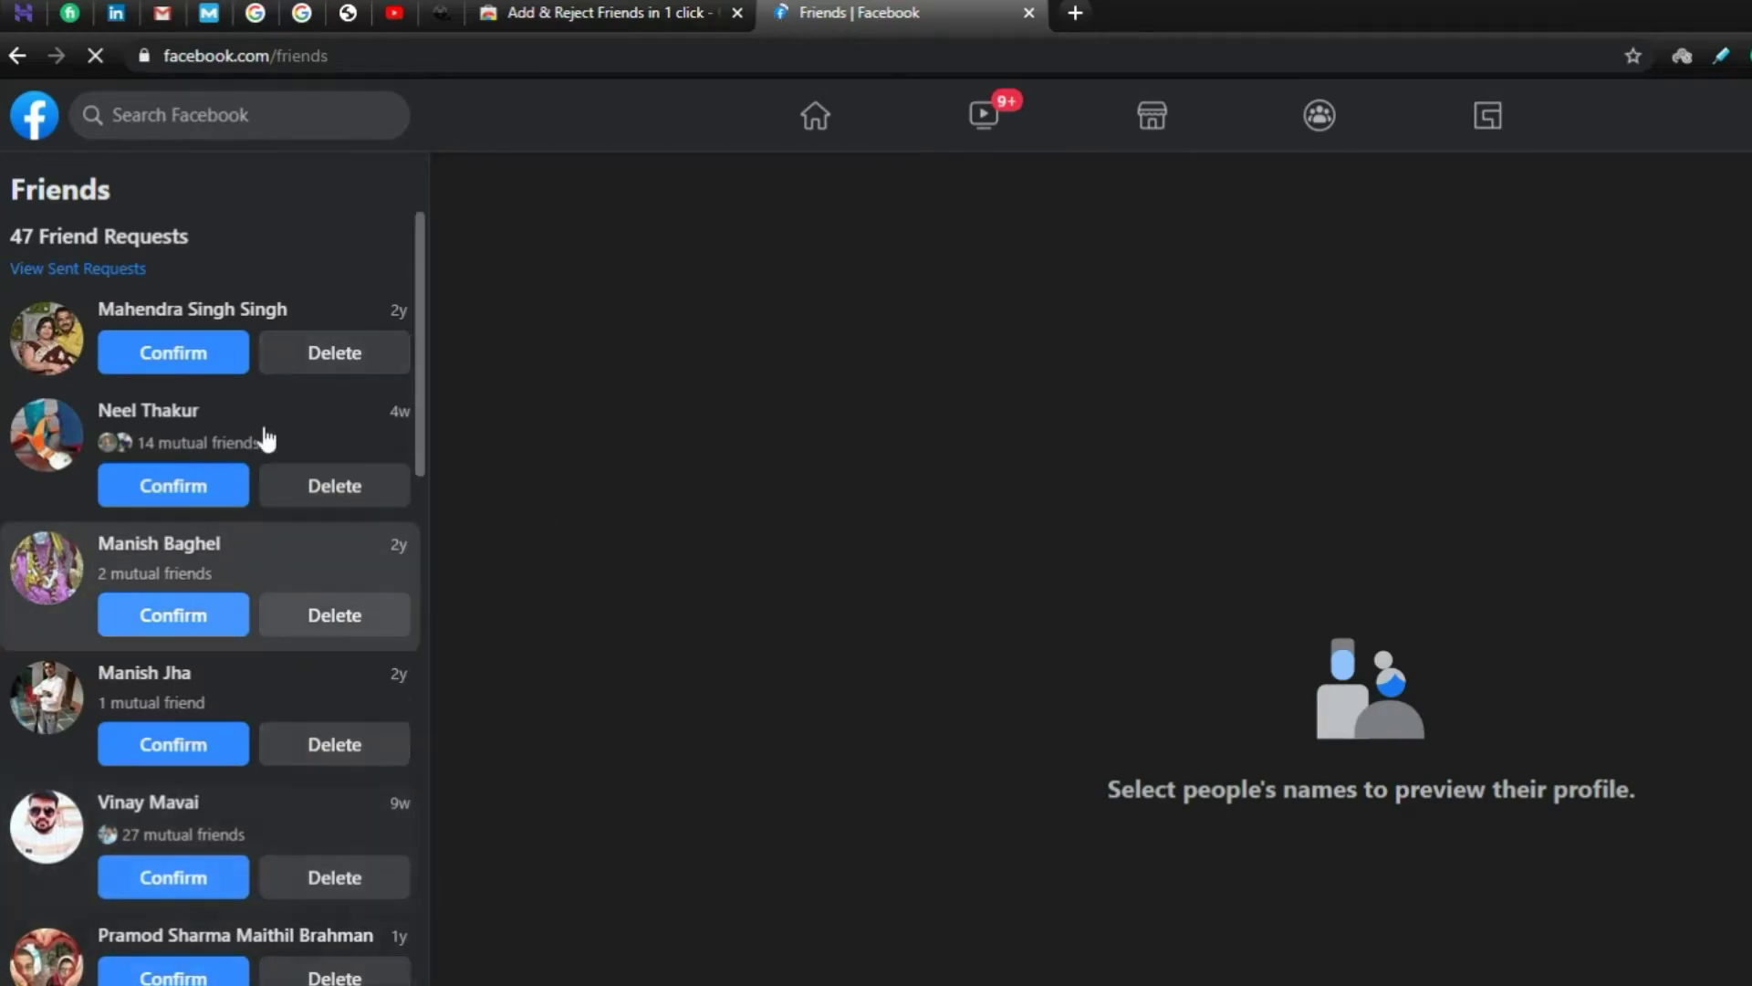
{"action": "scroll", "coordinate": [264, 365], "scroll_direction": "down", "scroll_amount": 5}
{"action": "scroll", "coordinate": [264, 364], "scroll_direction": "down", "scroll_amount": 11}
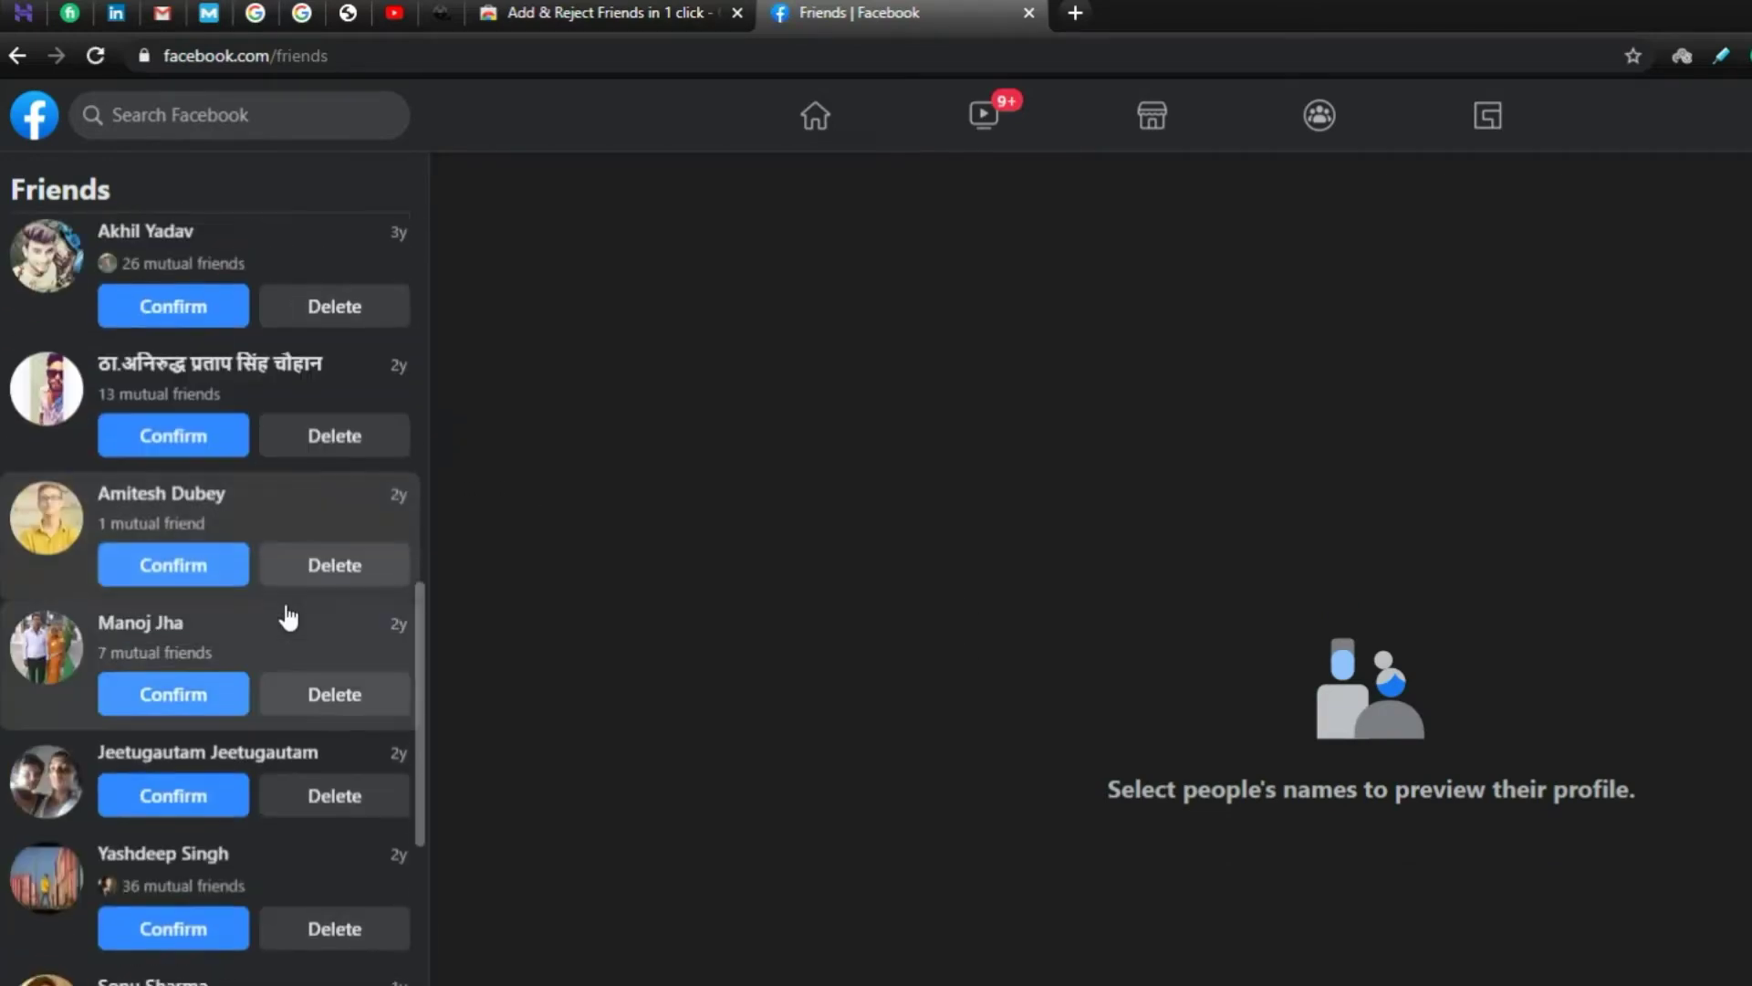
{"action": "scroll", "coordinate": [286, 614], "scroll_direction": "up", "scroll_amount": 16}
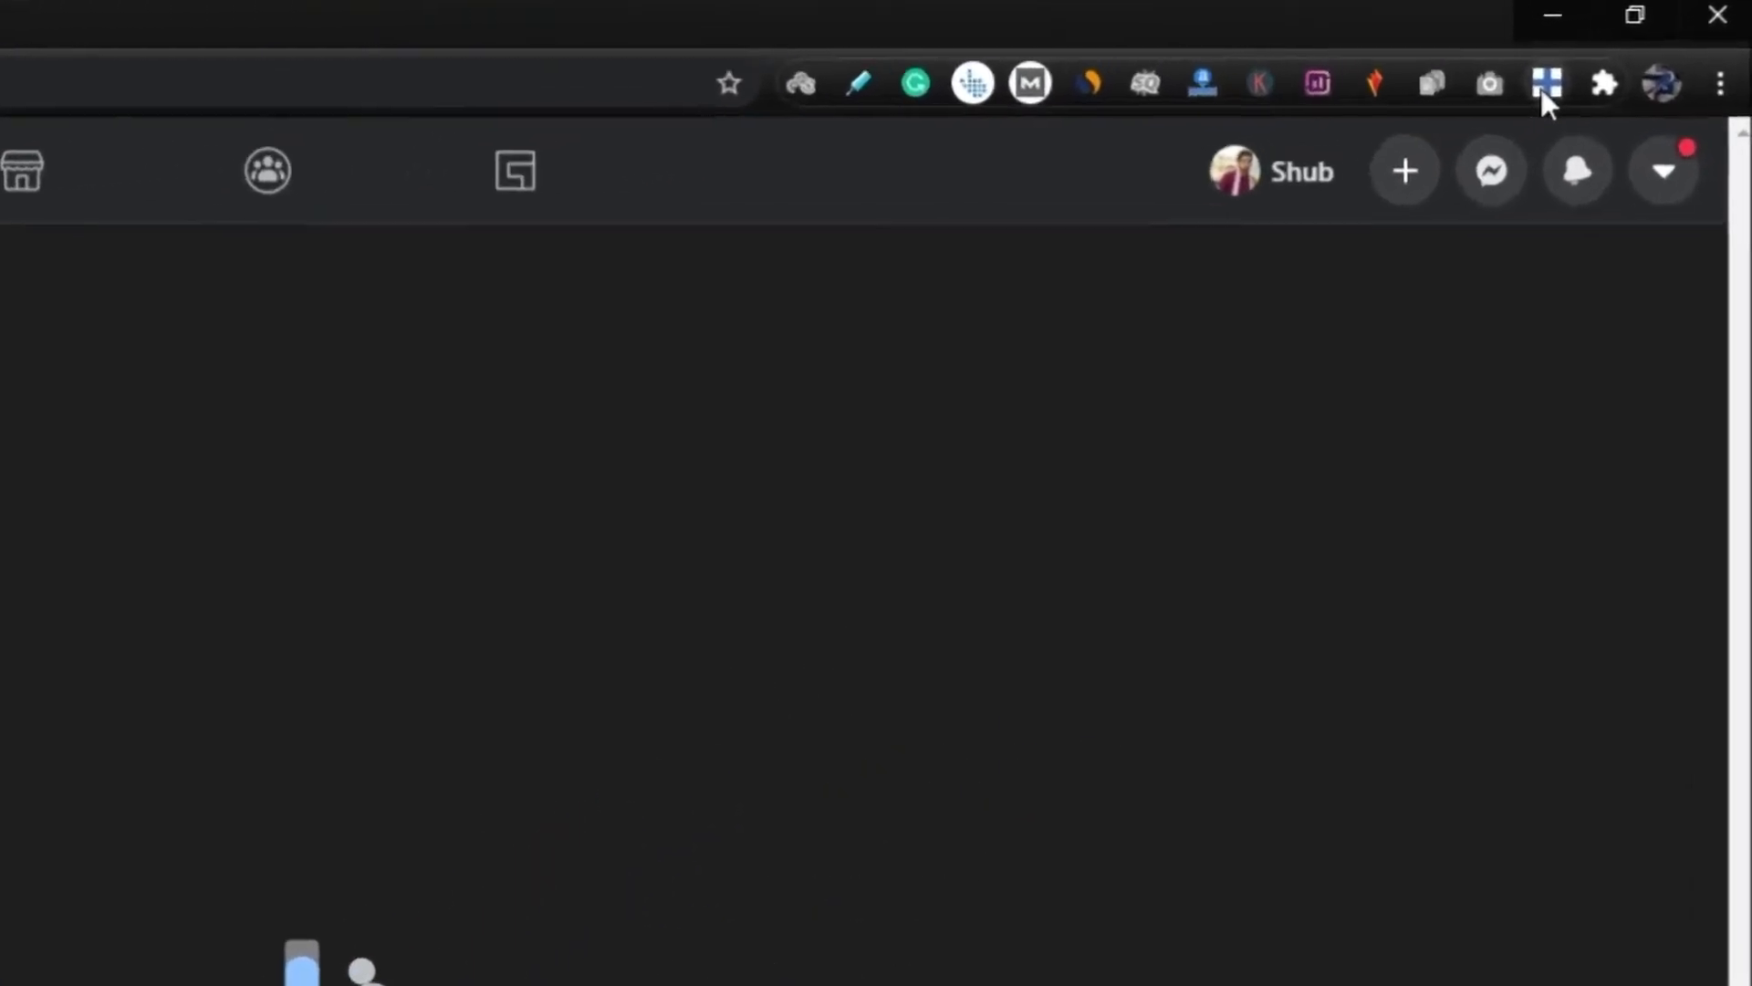
Run the Add & Reject Friends extension to accept all friend requests and follow its progress down the list
{"action": "left_click", "coordinate": [1581, 75]}
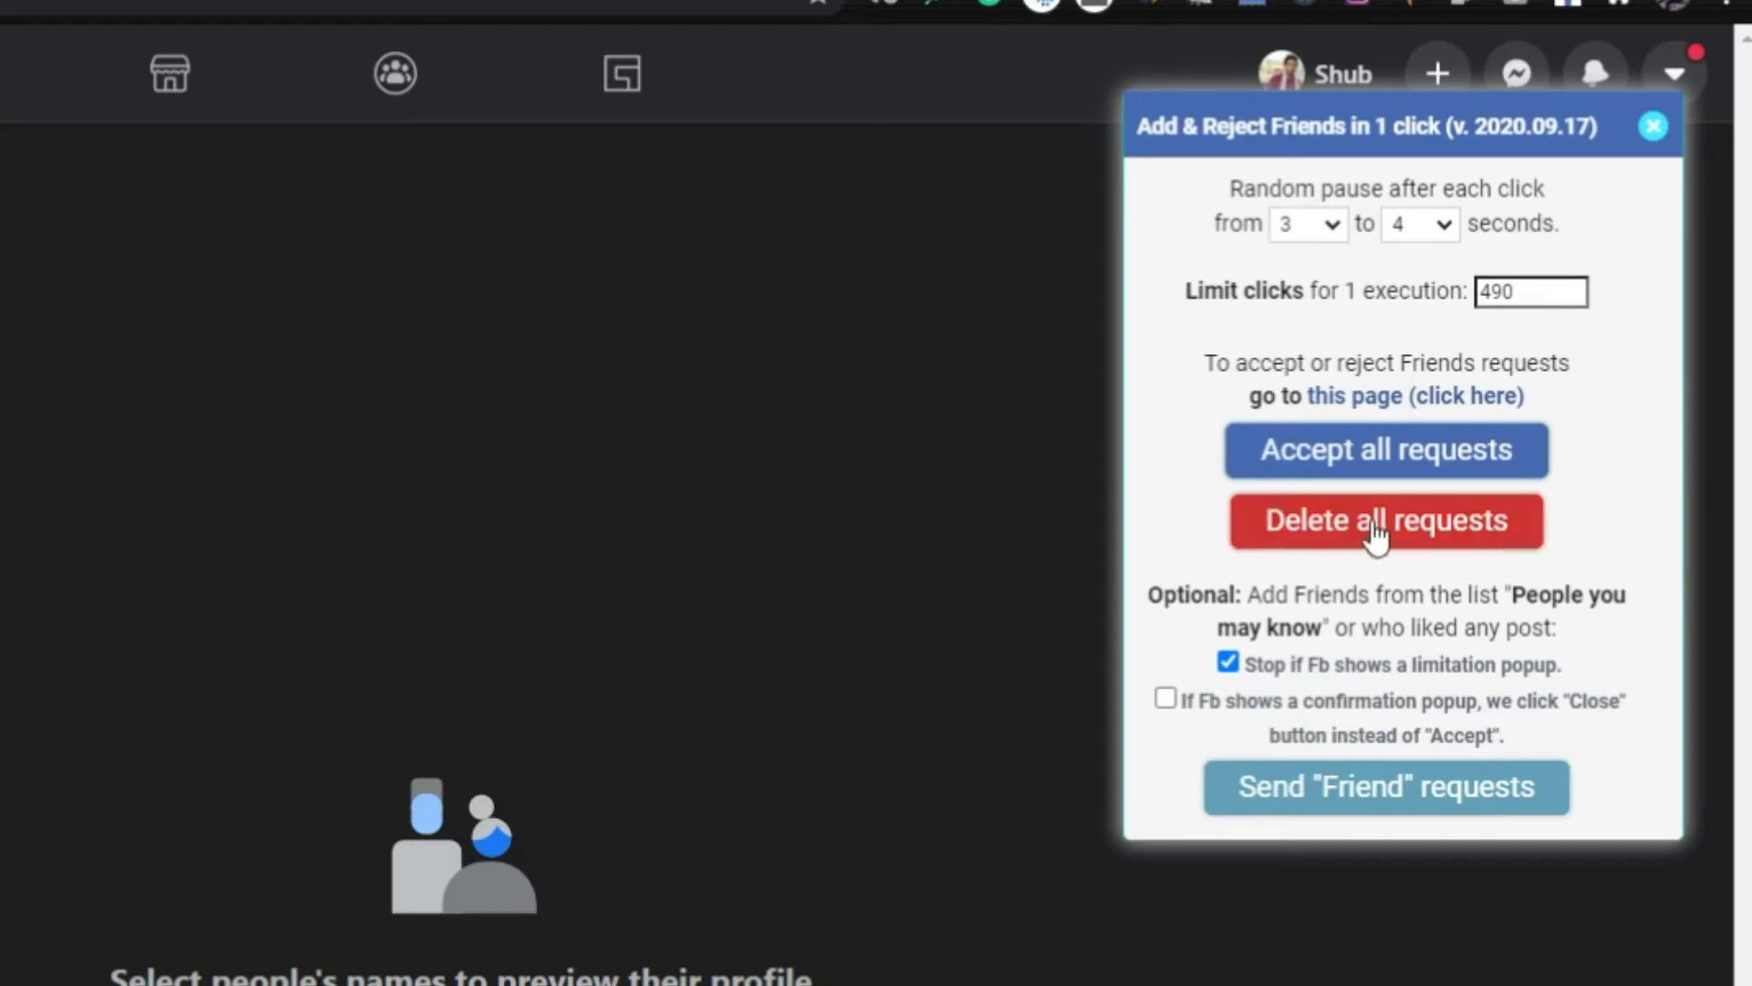
{"action": "left_click", "coordinate": [1353, 456]}
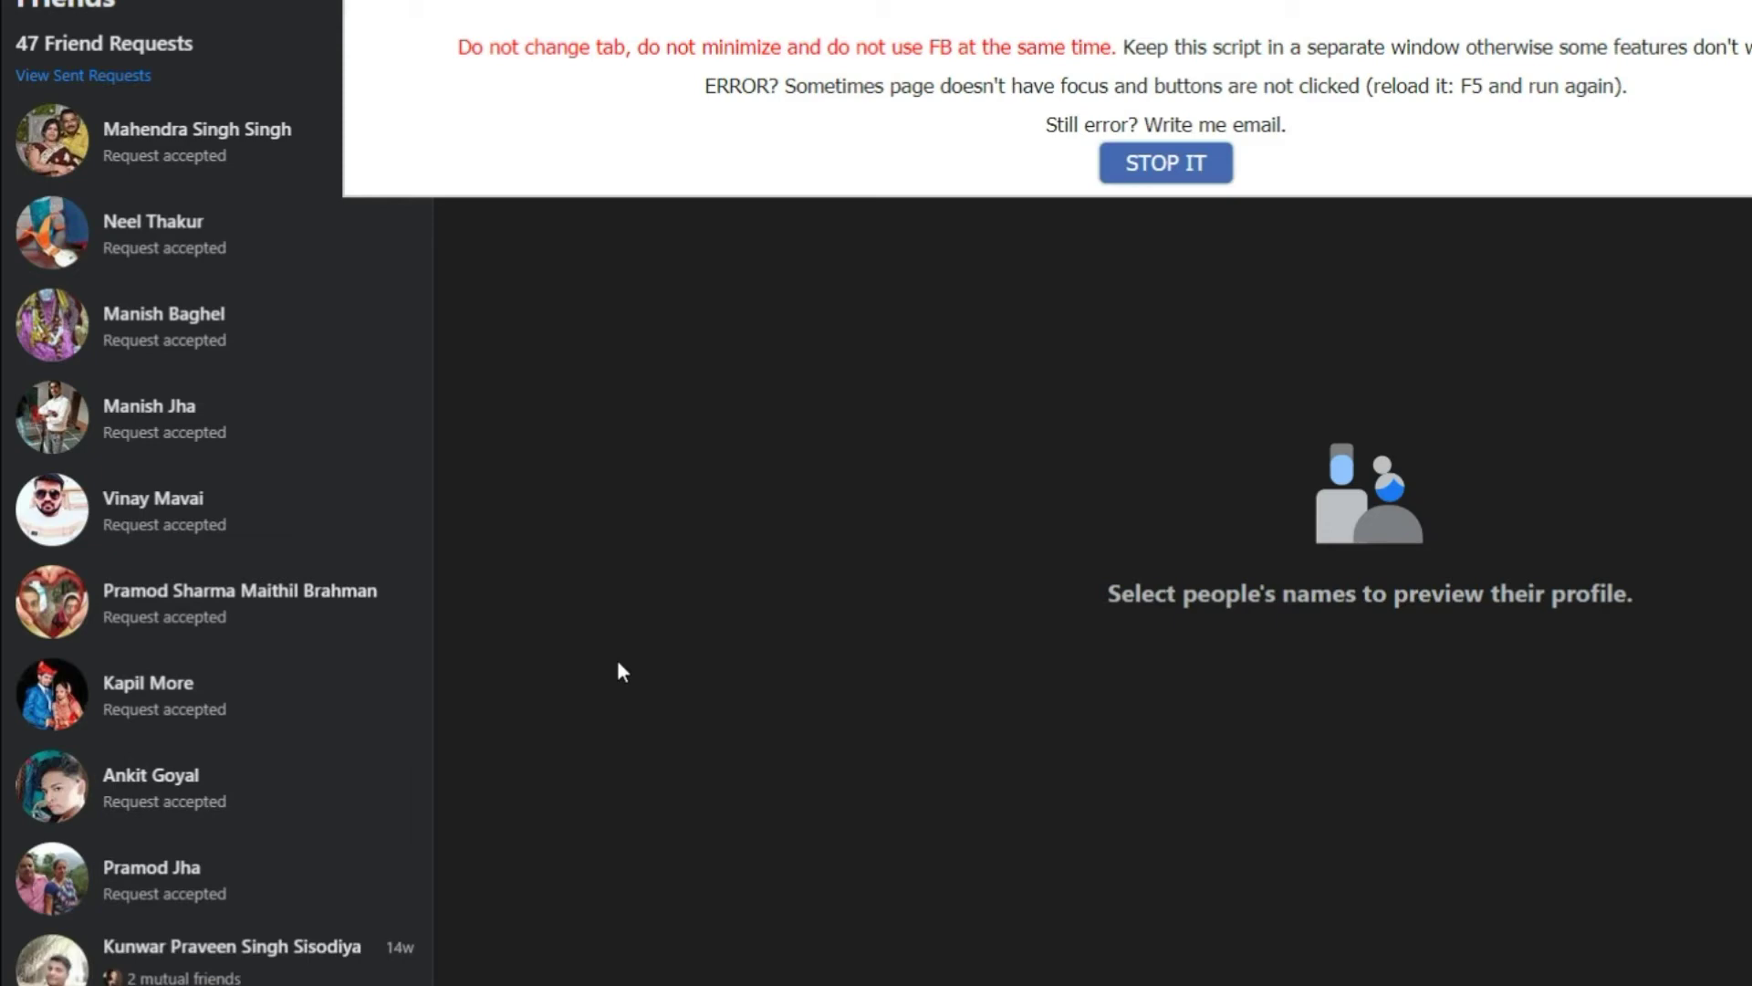
{"action": "scroll", "coordinate": [337, 548], "scroll_direction": "down", "scroll_amount": 7}
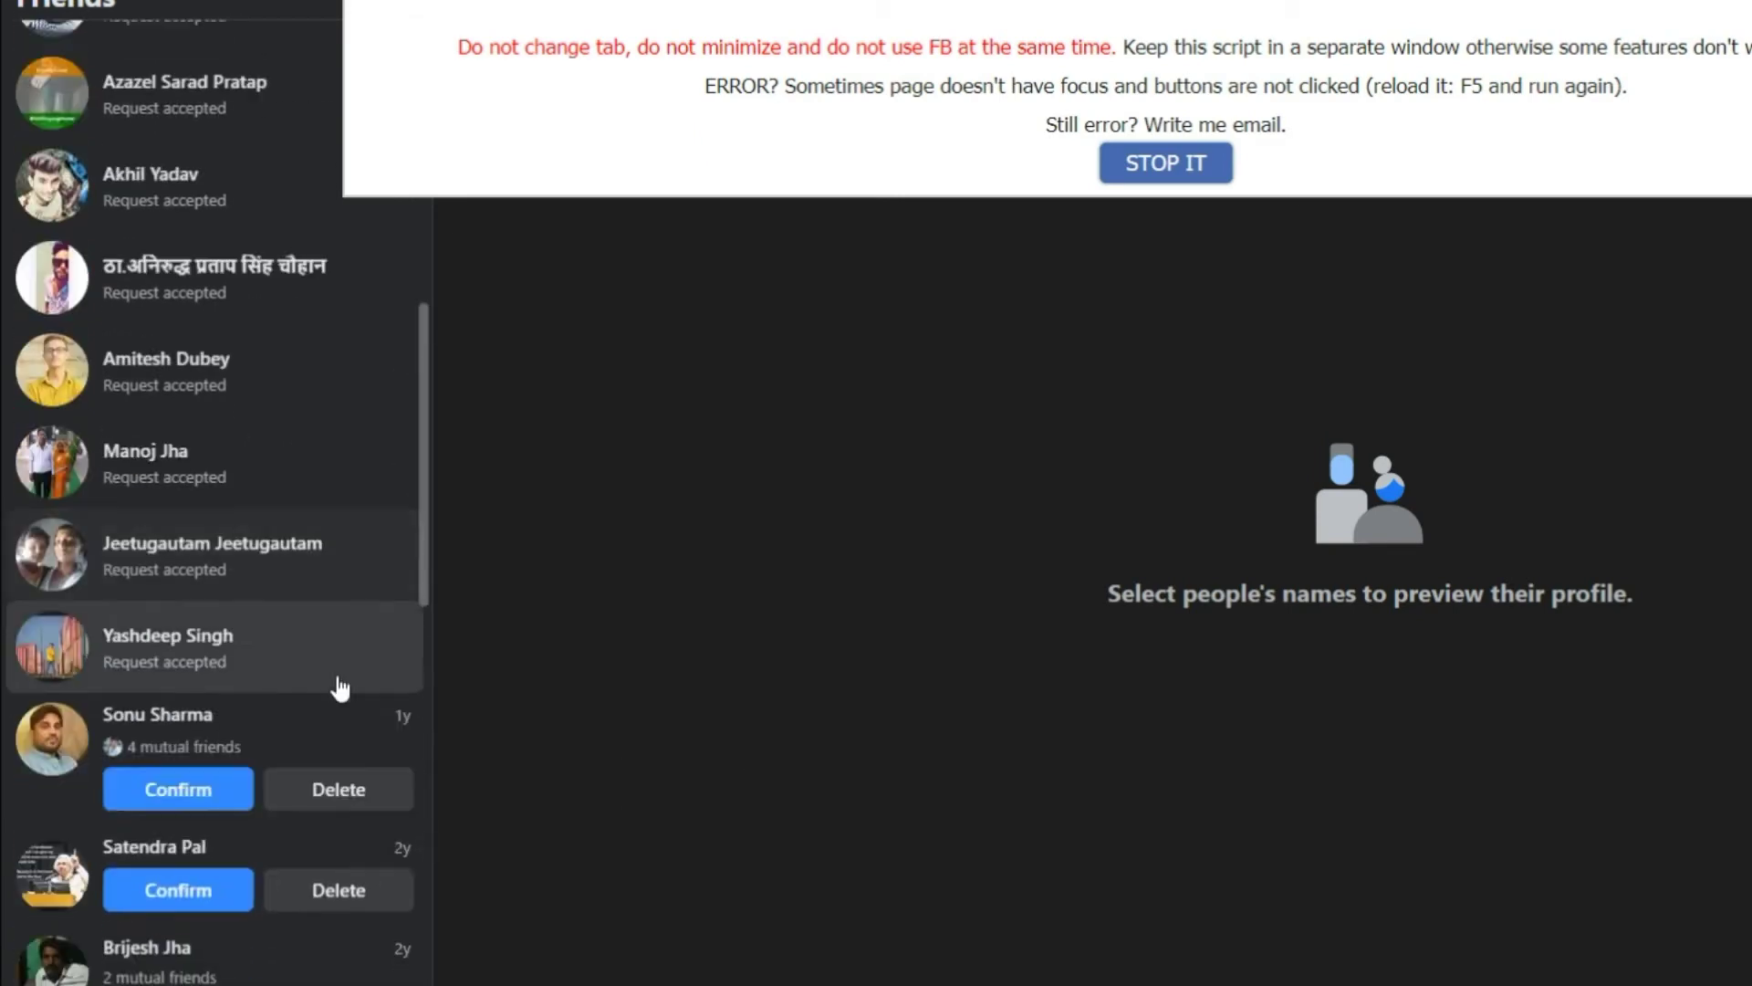
{"action": "scroll", "coordinate": [325, 923], "scroll_direction": "down", "scroll_amount": 5}
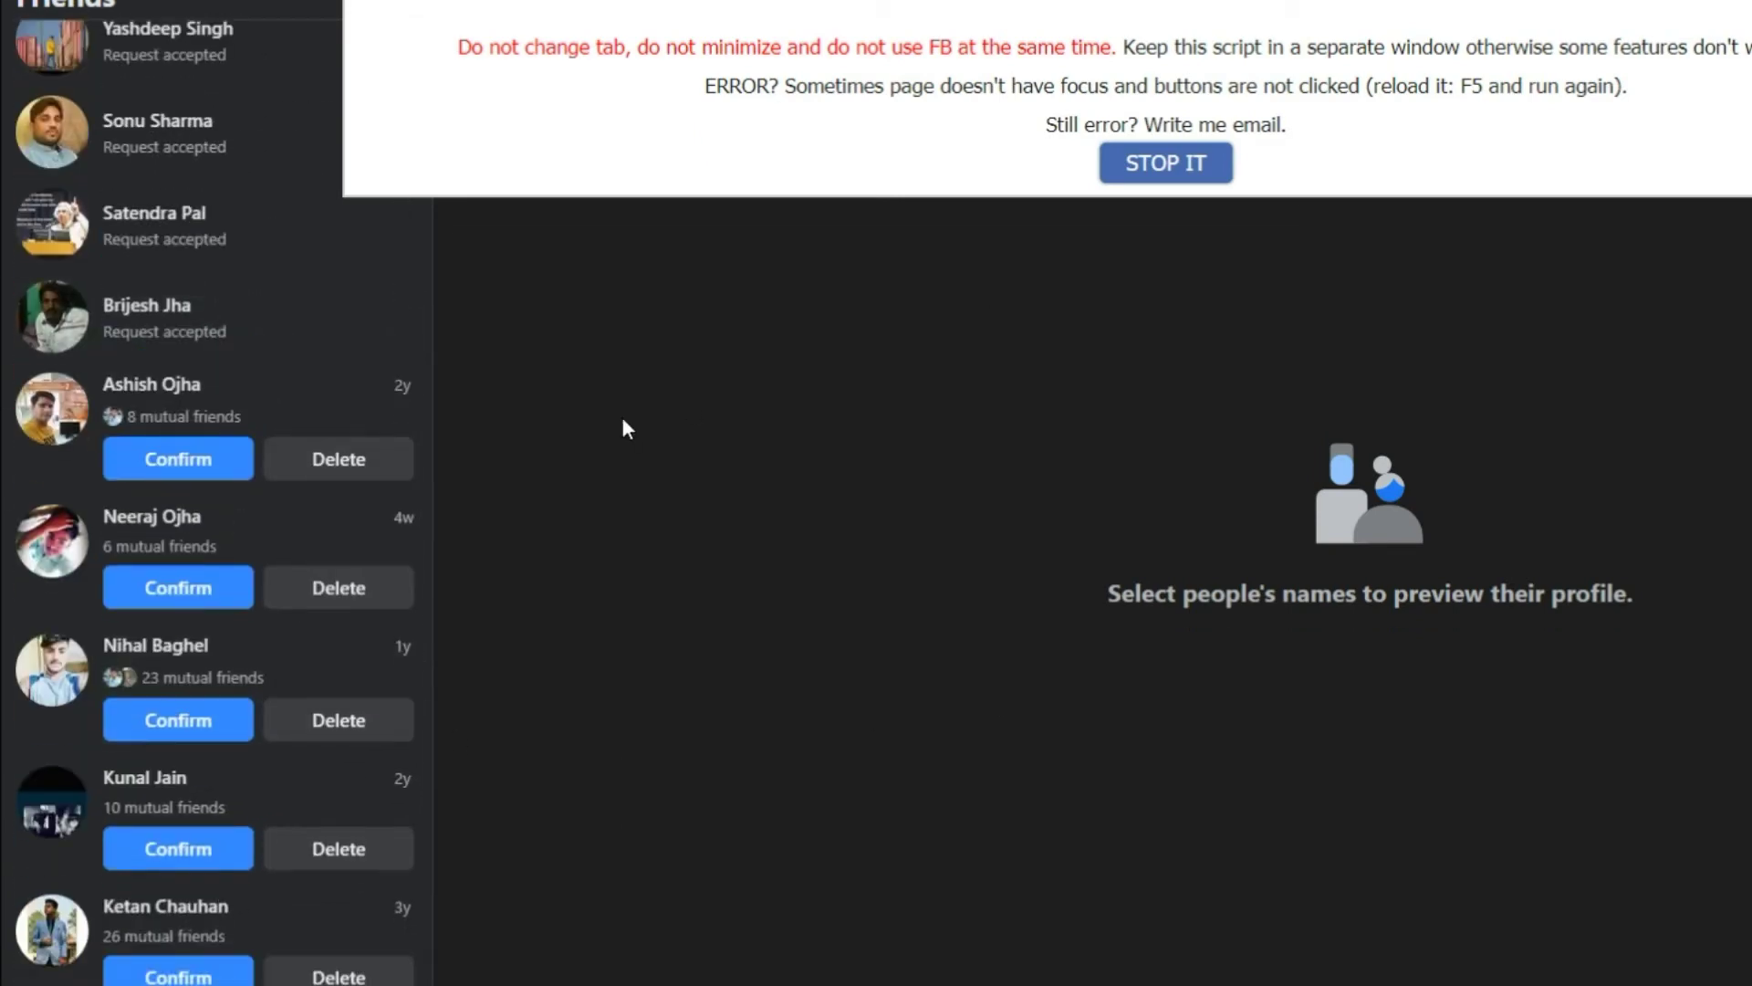
{"action": "scroll", "coordinate": [316, 498], "scroll_direction": "down", "scroll_amount": 14}
{"action": "scroll", "coordinate": [317, 475], "scroll_direction": "up", "scroll_amount": 10}
{"action": "scroll", "coordinate": [319, 470], "scroll_direction": "up", "scroll_amount": 2}
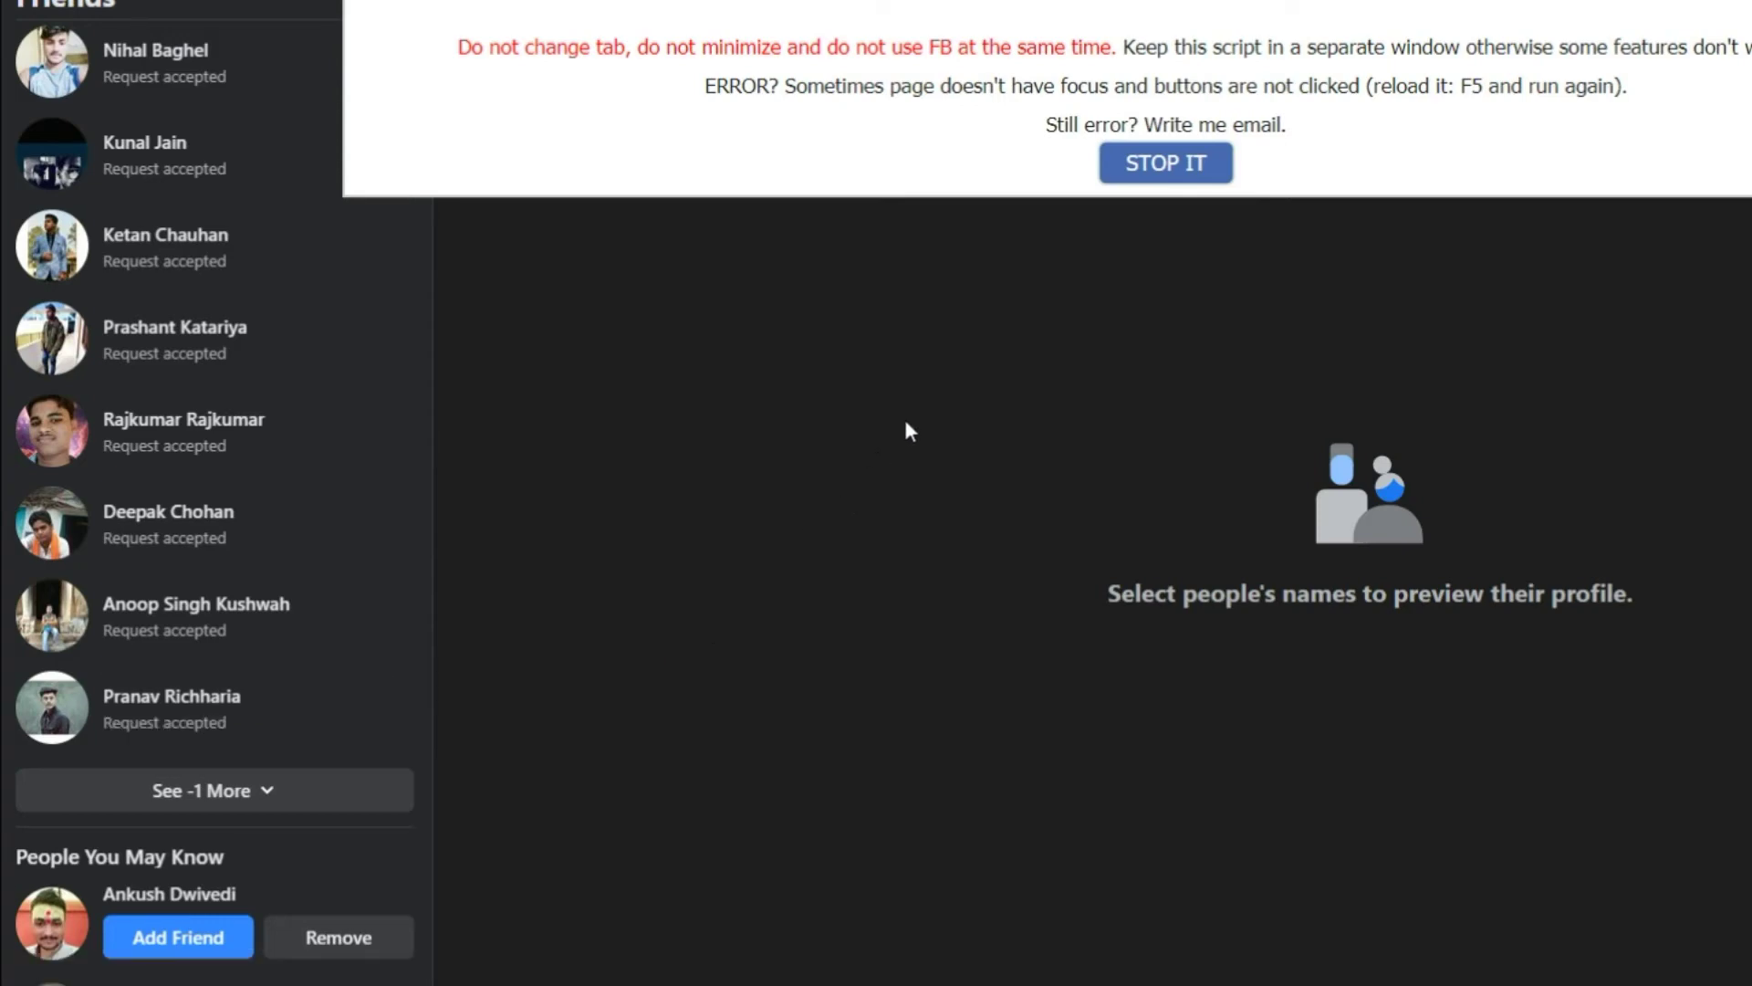
Stop the request-accepting script, dismissing its summary, and reload the Friends page
{"action": "left_click", "coordinate": [1166, 168]}
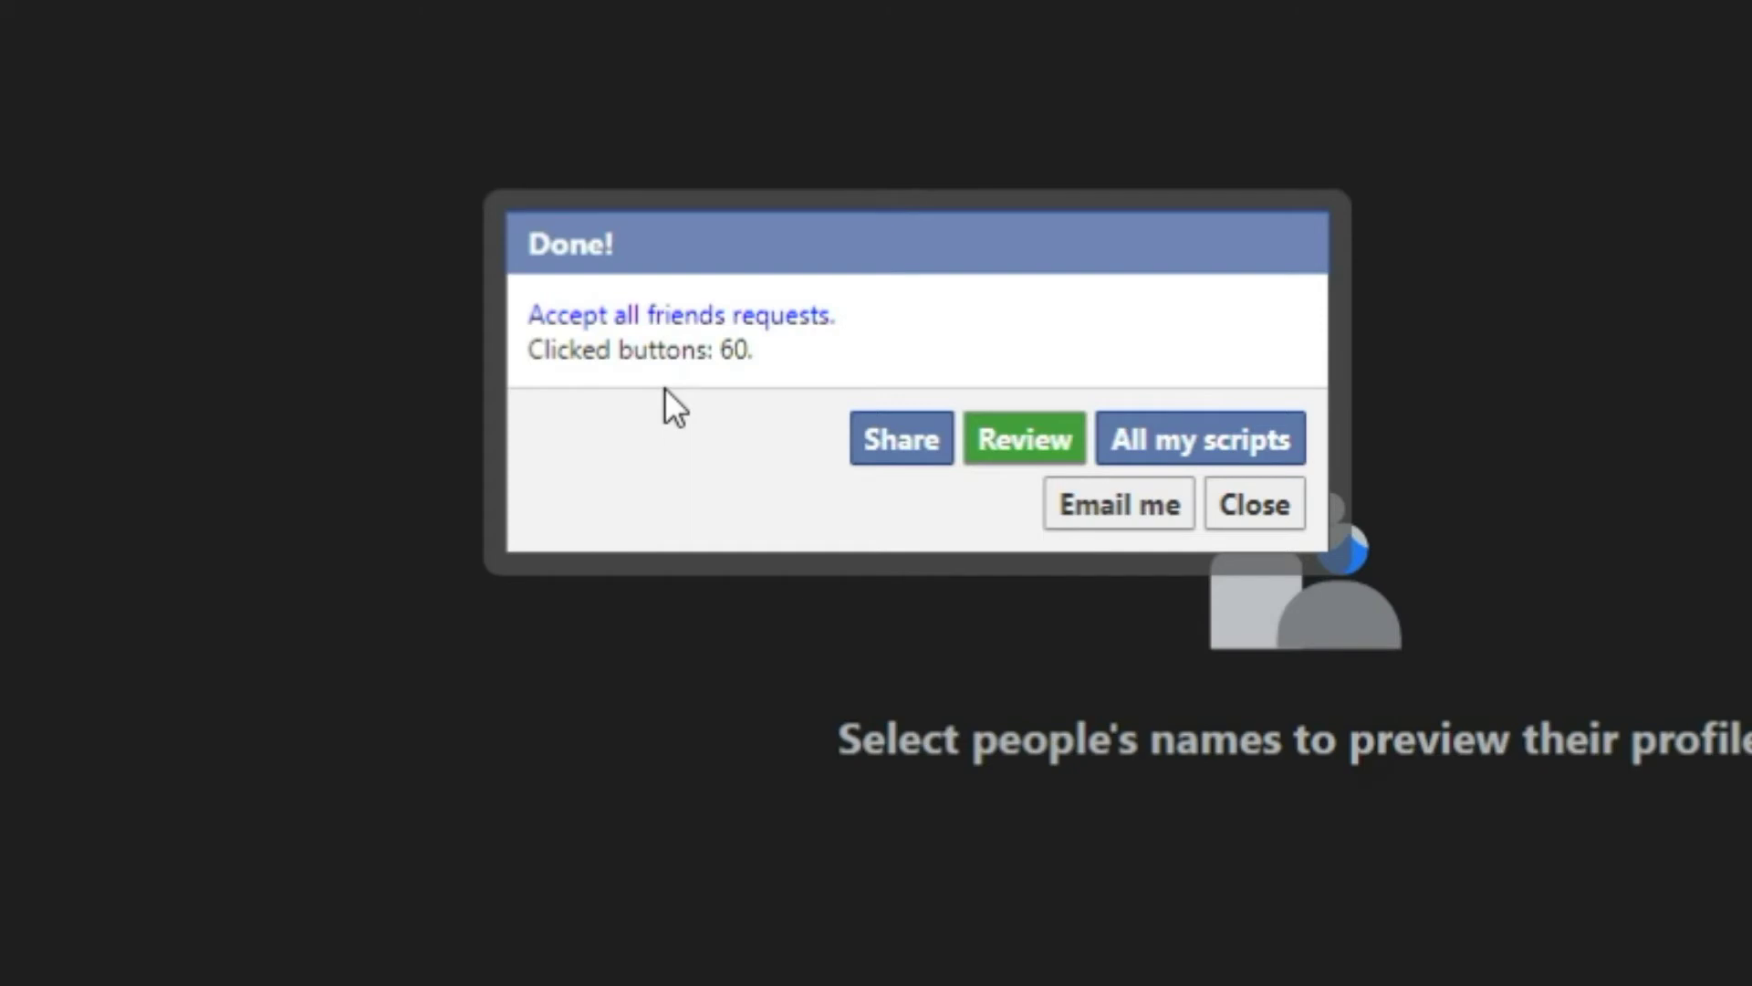
{"action": "left_click", "coordinate": [1276, 503]}
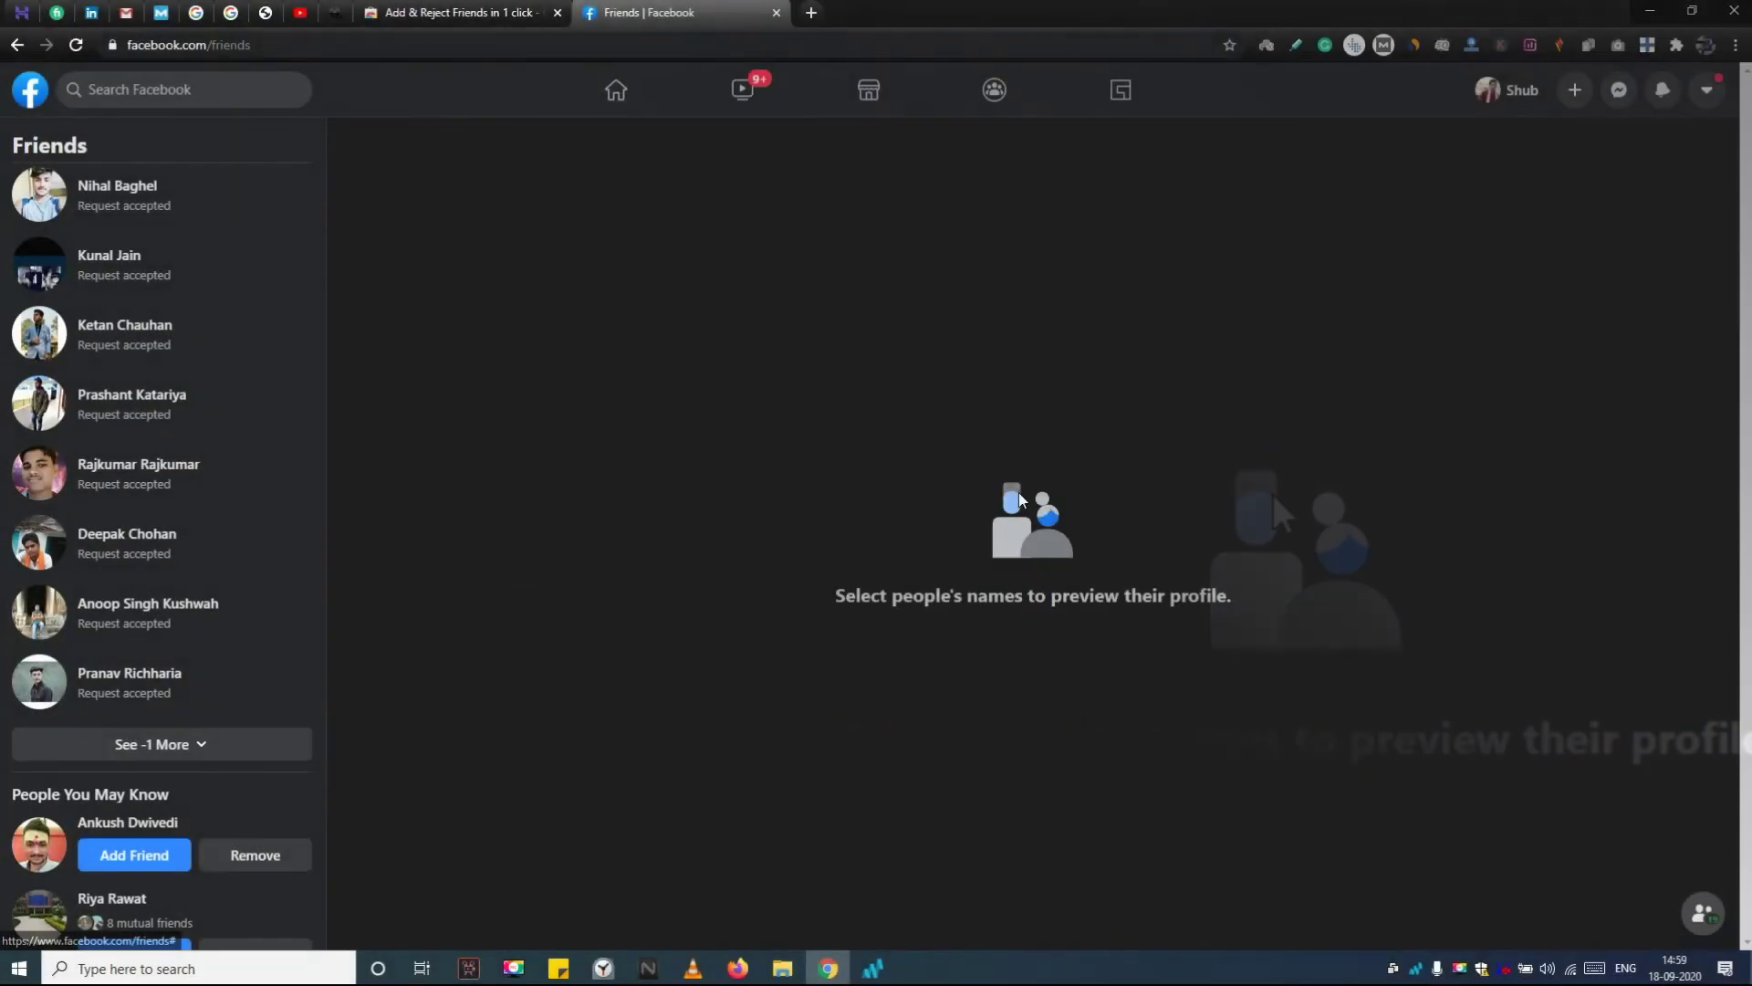
{"action": "scroll", "coordinate": [91, 550], "scroll_direction": "up", "scroll_amount": 5}
{"action": "scroll", "coordinate": [103, 547], "scroll_direction": "up", "scroll_amount": 10}
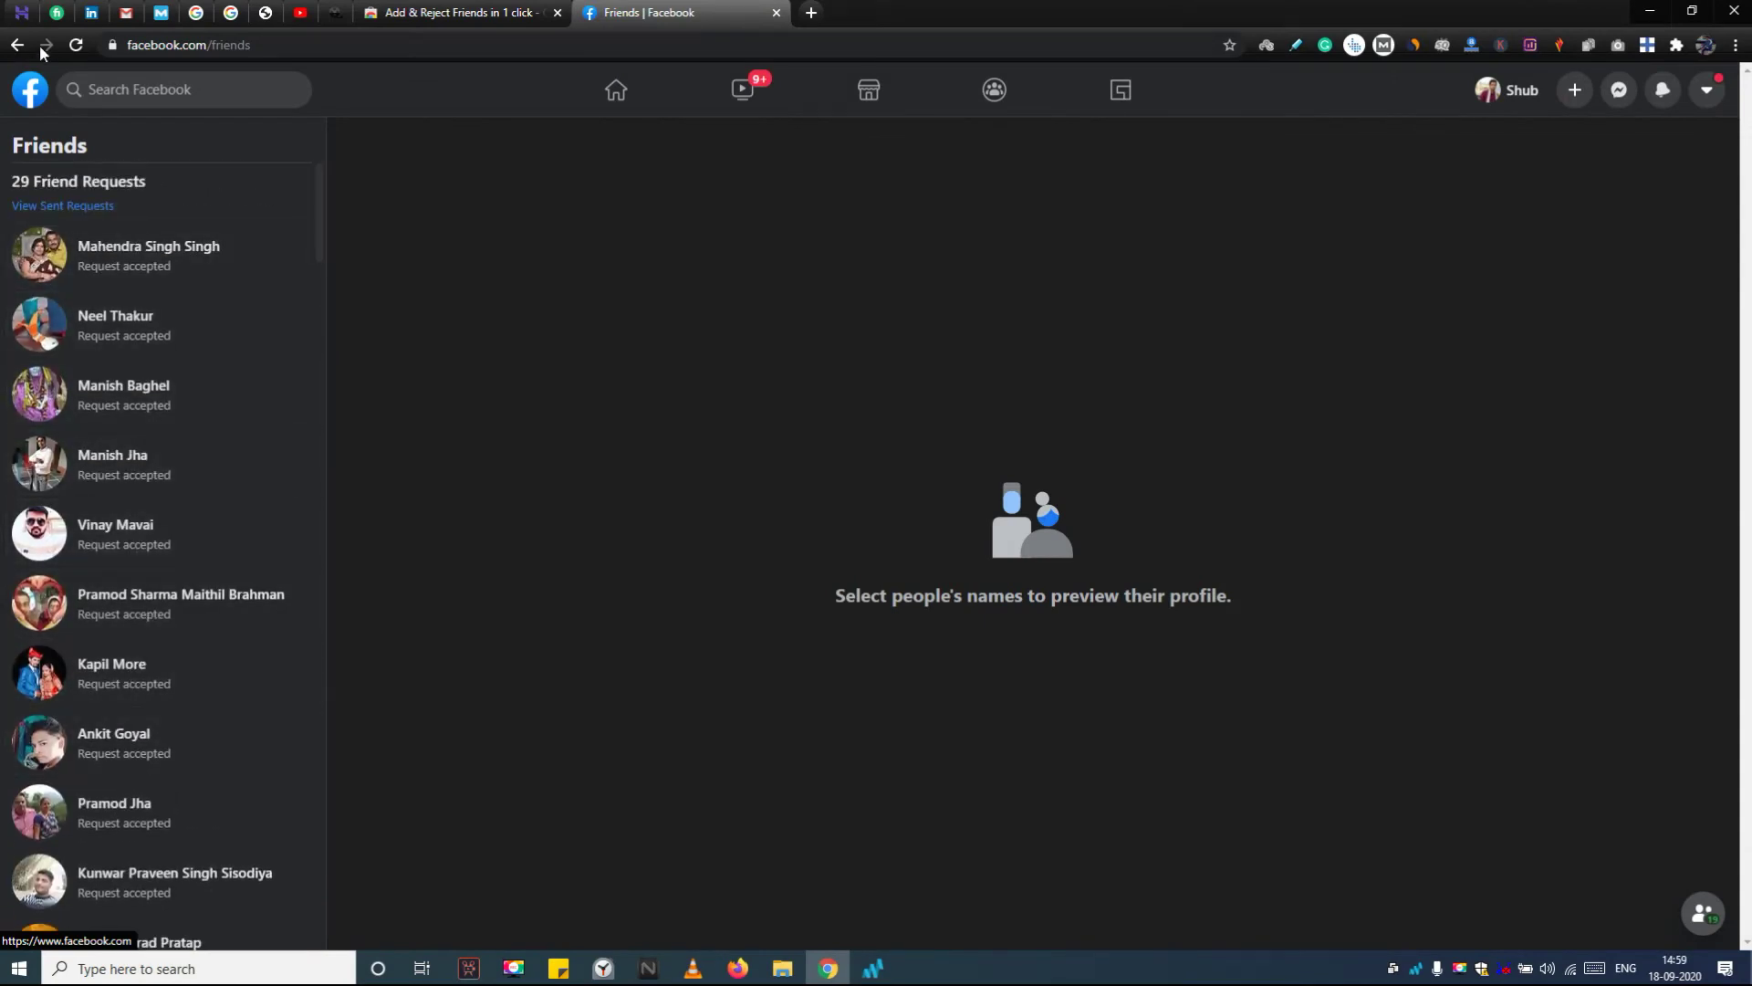
{"action": "left_click", "coordinate": [76, 45]}
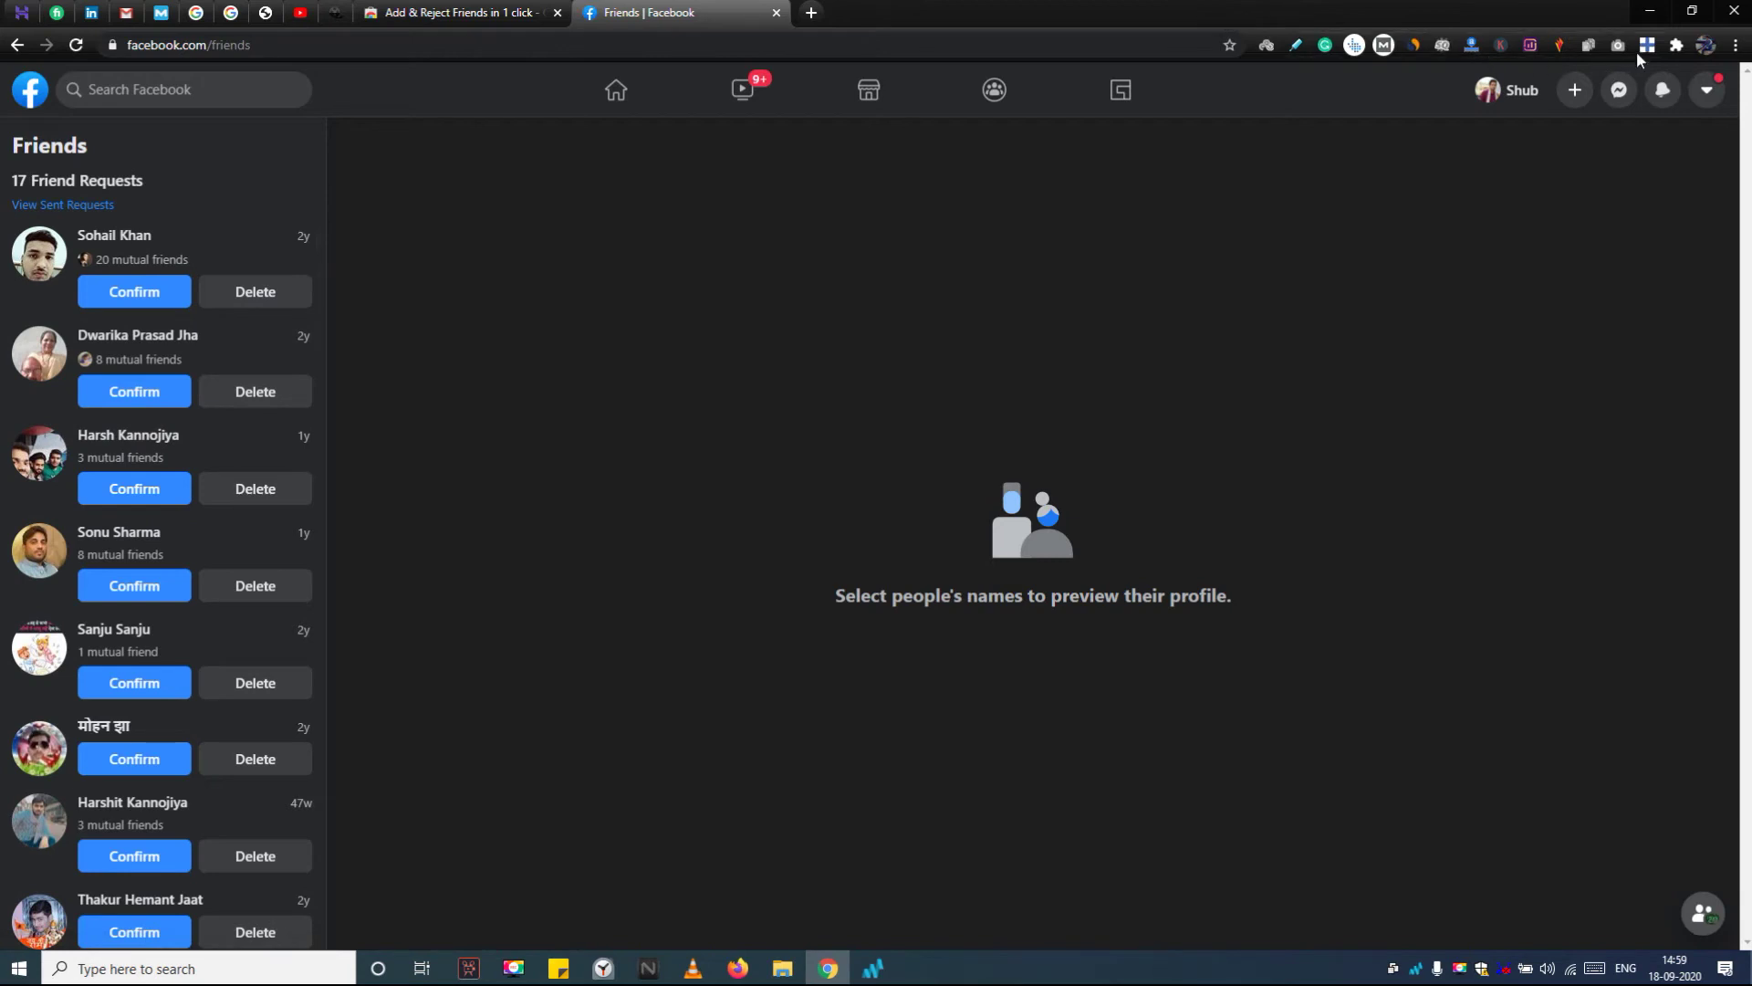
Run the Add & Reject Friends extension to delete all remaining friend requests and follow its progress down the list
{"action": "left_click", "coordinate": [1645, 46]}
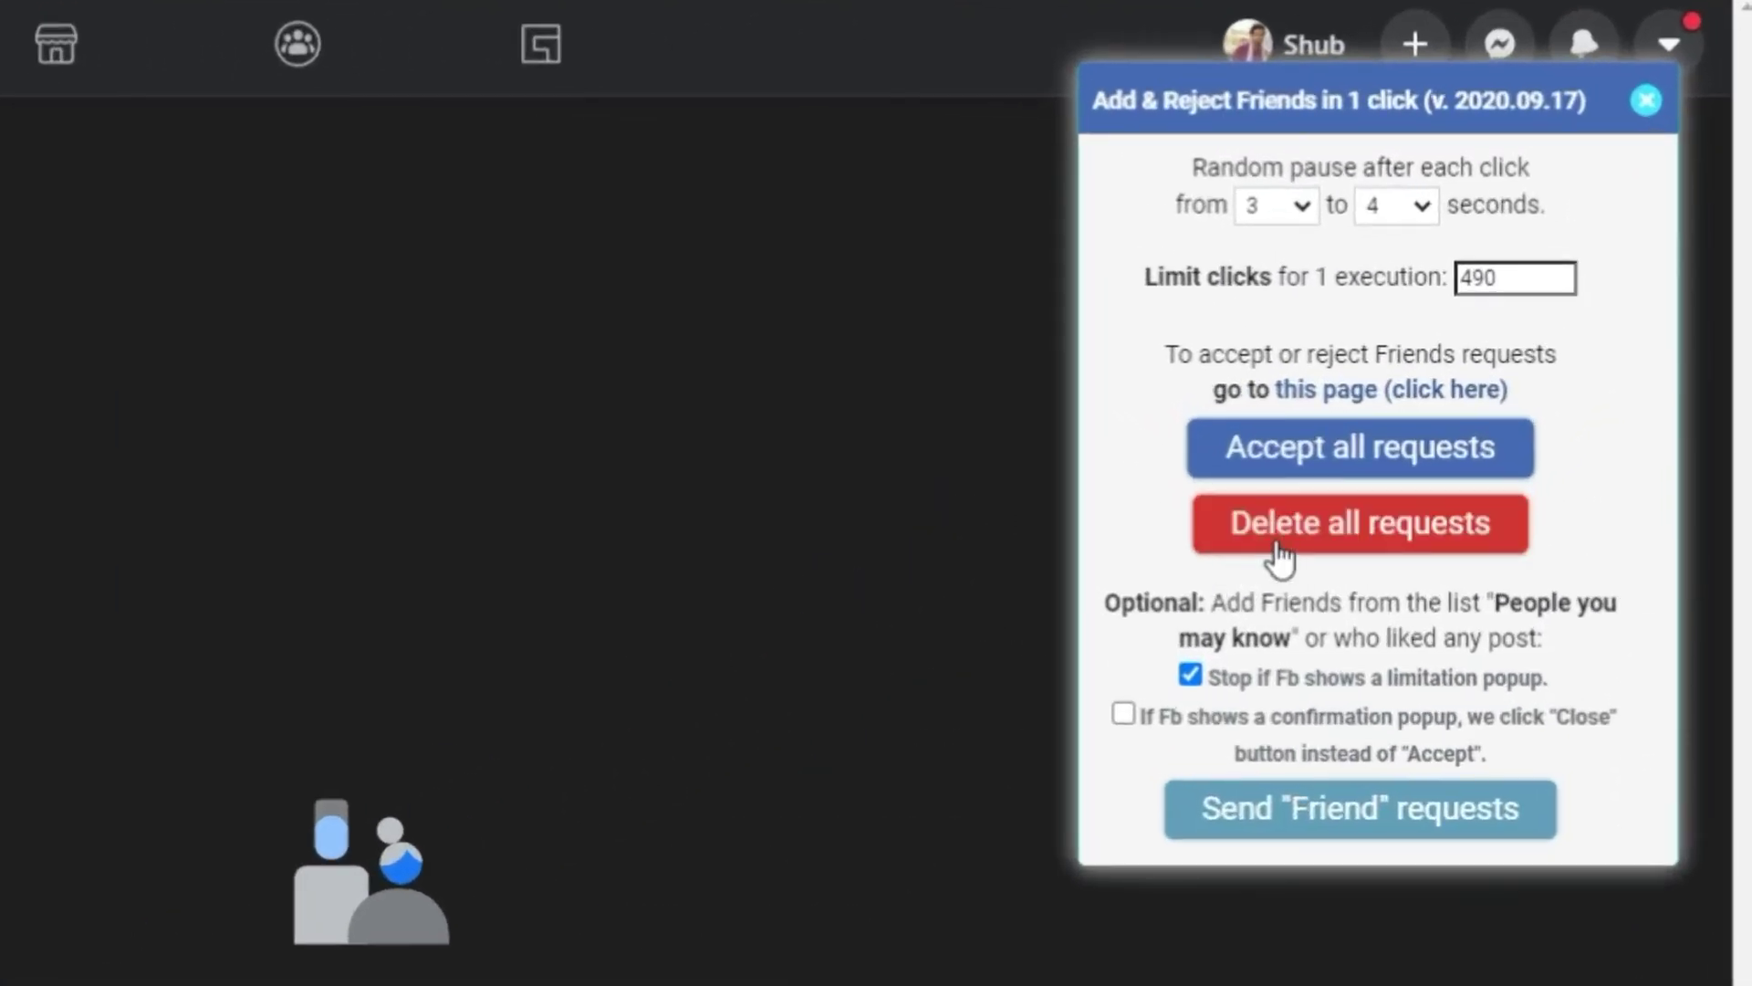
{"action": "left_click", "coordinate": [1276, 539]}
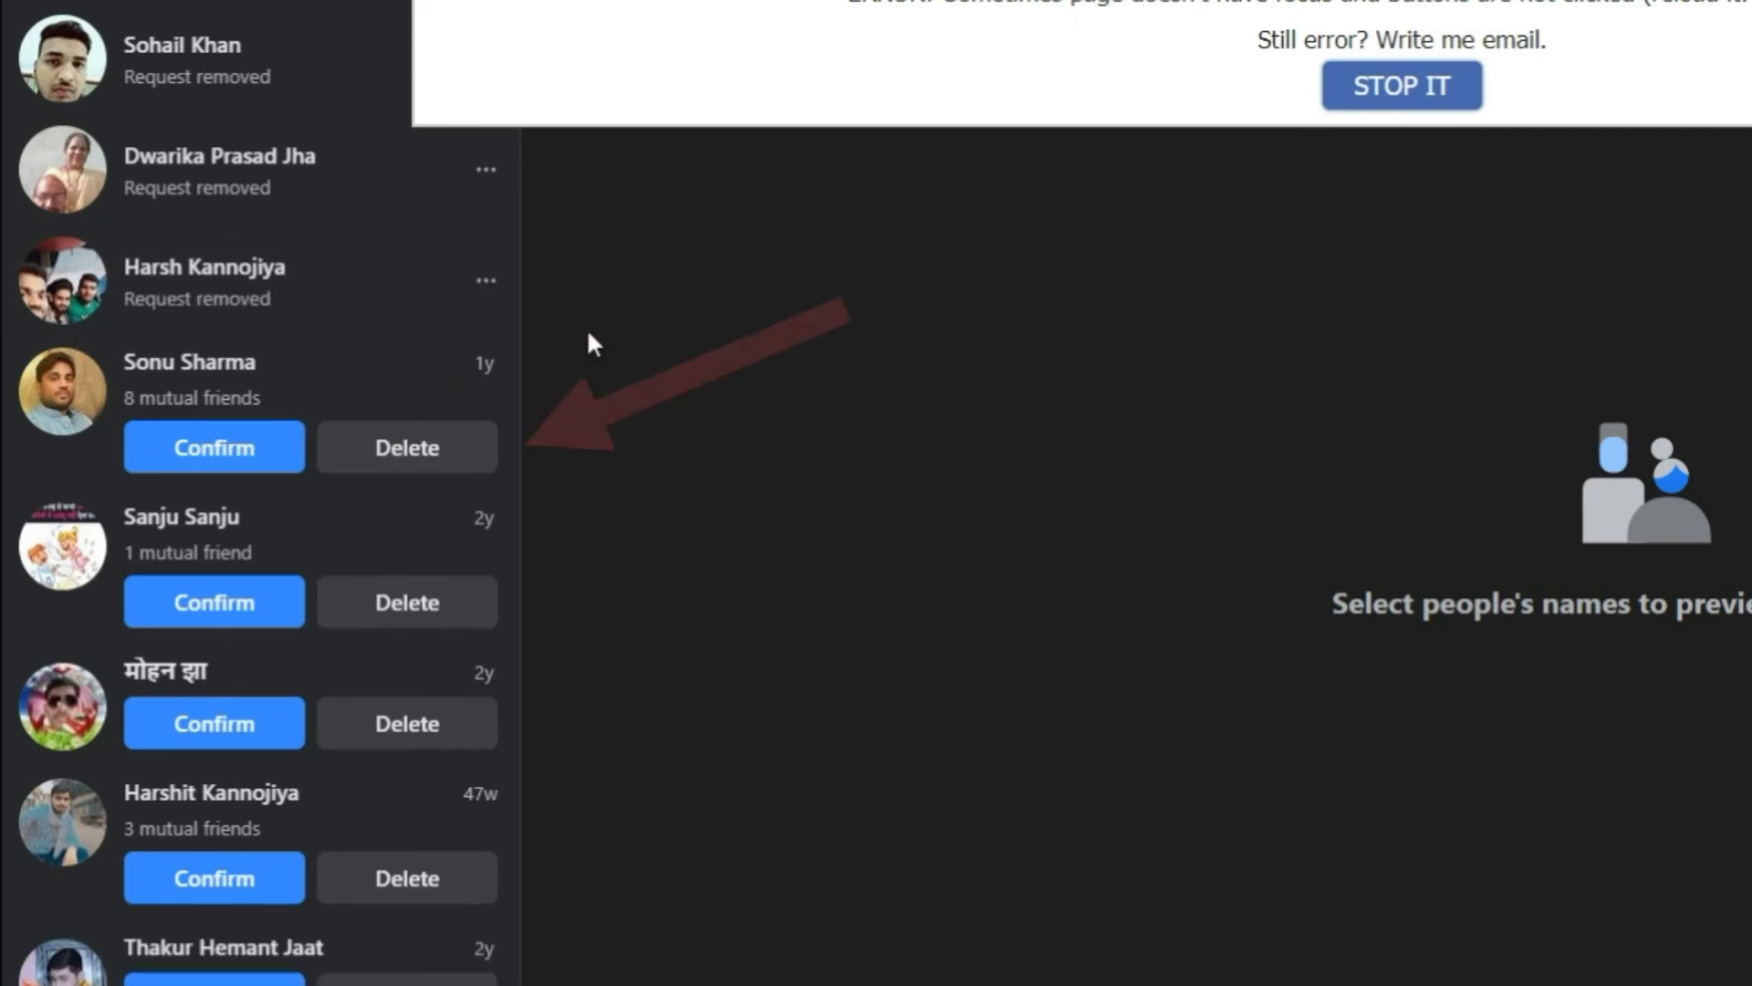
{"action": "scroll", "coordinate": [398, 407], "scroll_direction": "down", "scroll_amount": 1}
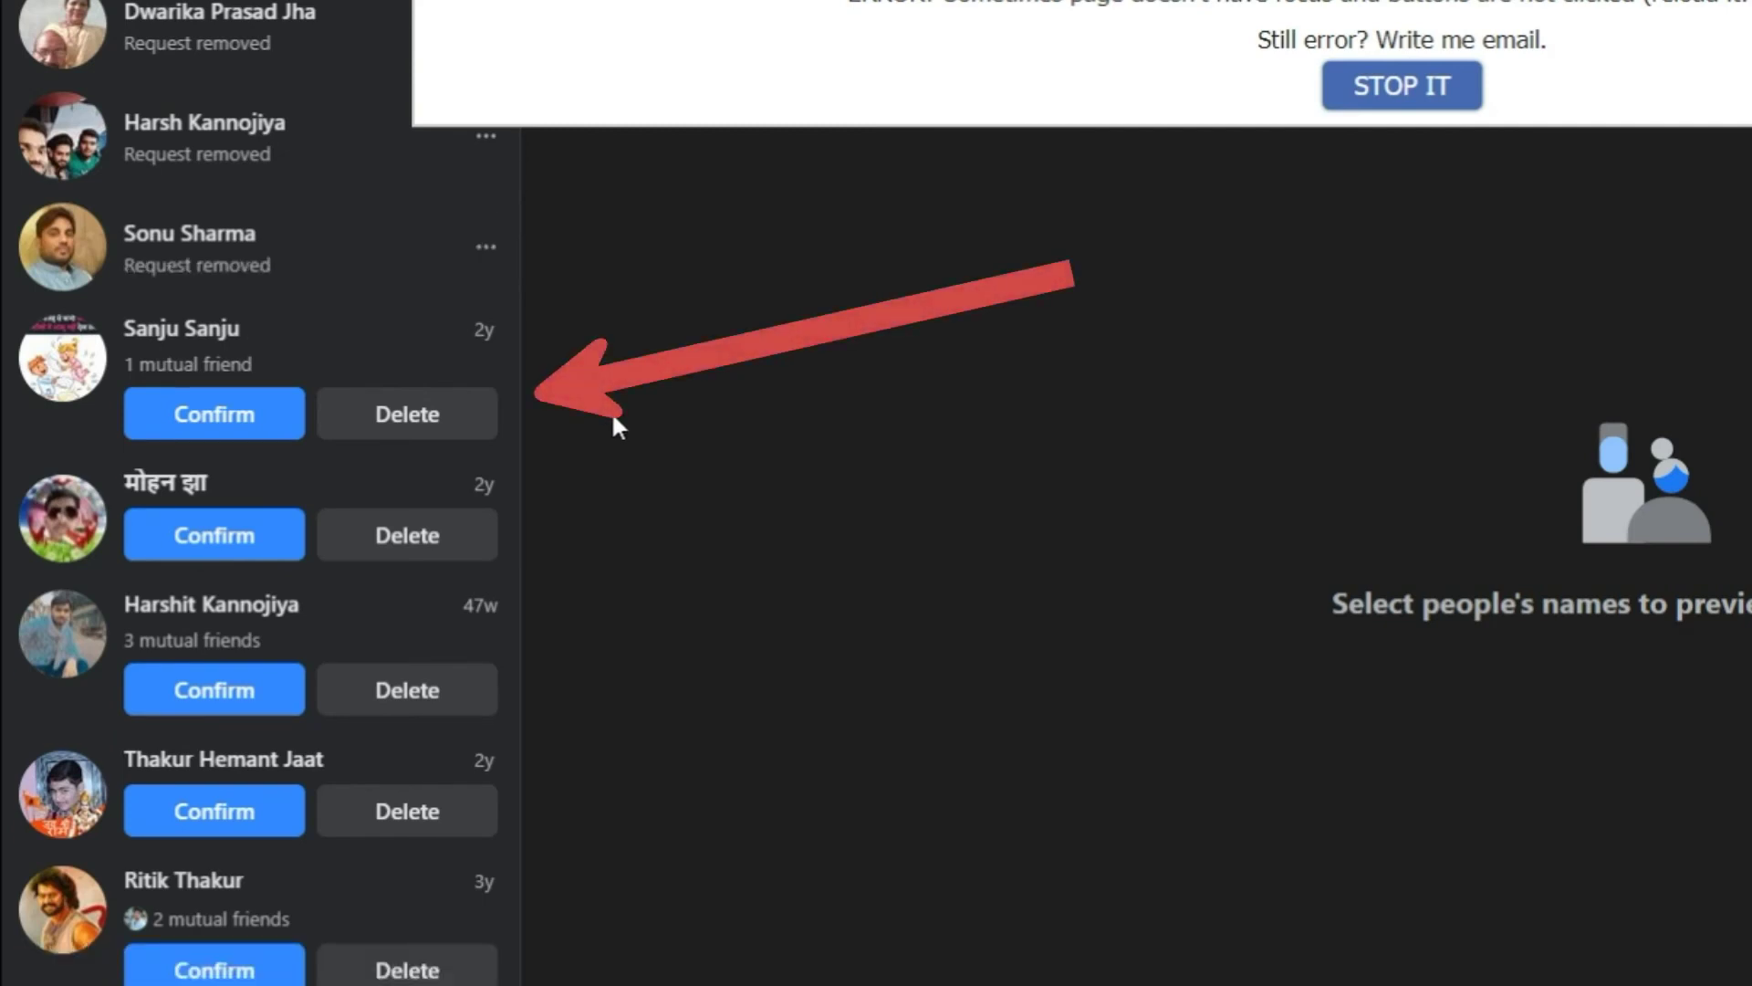
{"action": "scroll", "coordinate": [137, 548], "scroll_direction": "down", "scroll_amount": 2}
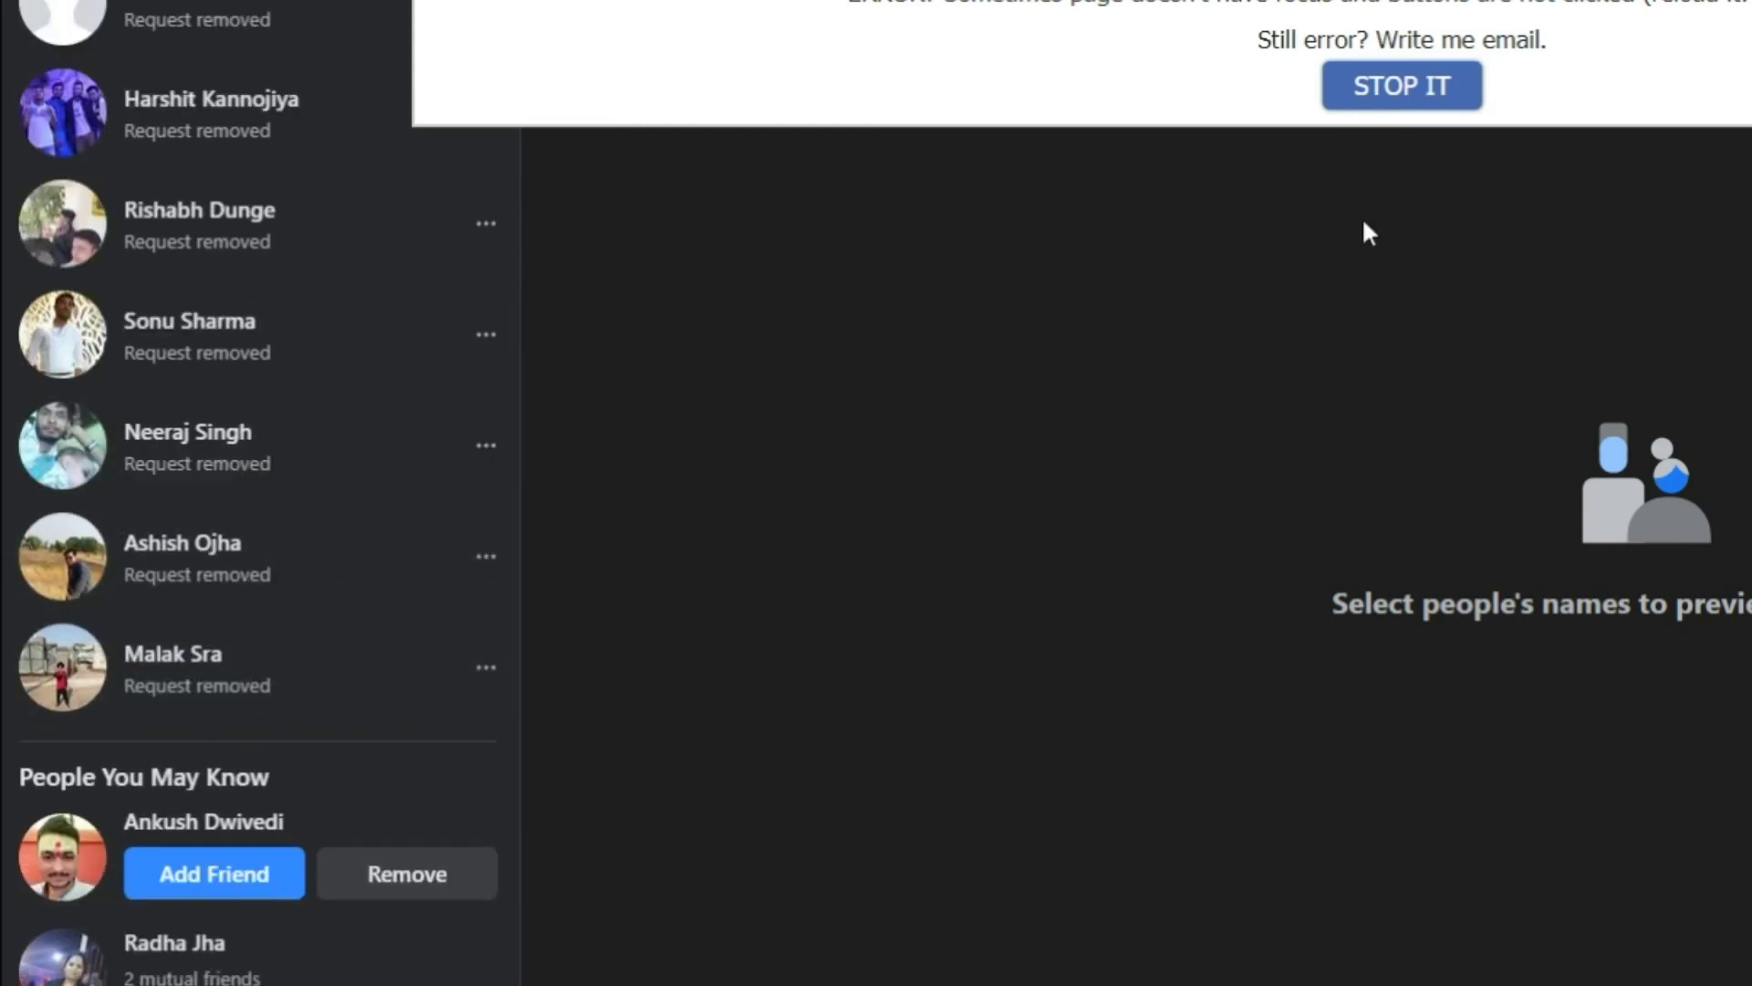
Stop the request-deleting script, dismissing its summary, and reload the Friends page to check the friend requests section
{"action": "left_click", "coordinate": [1377, 86]}
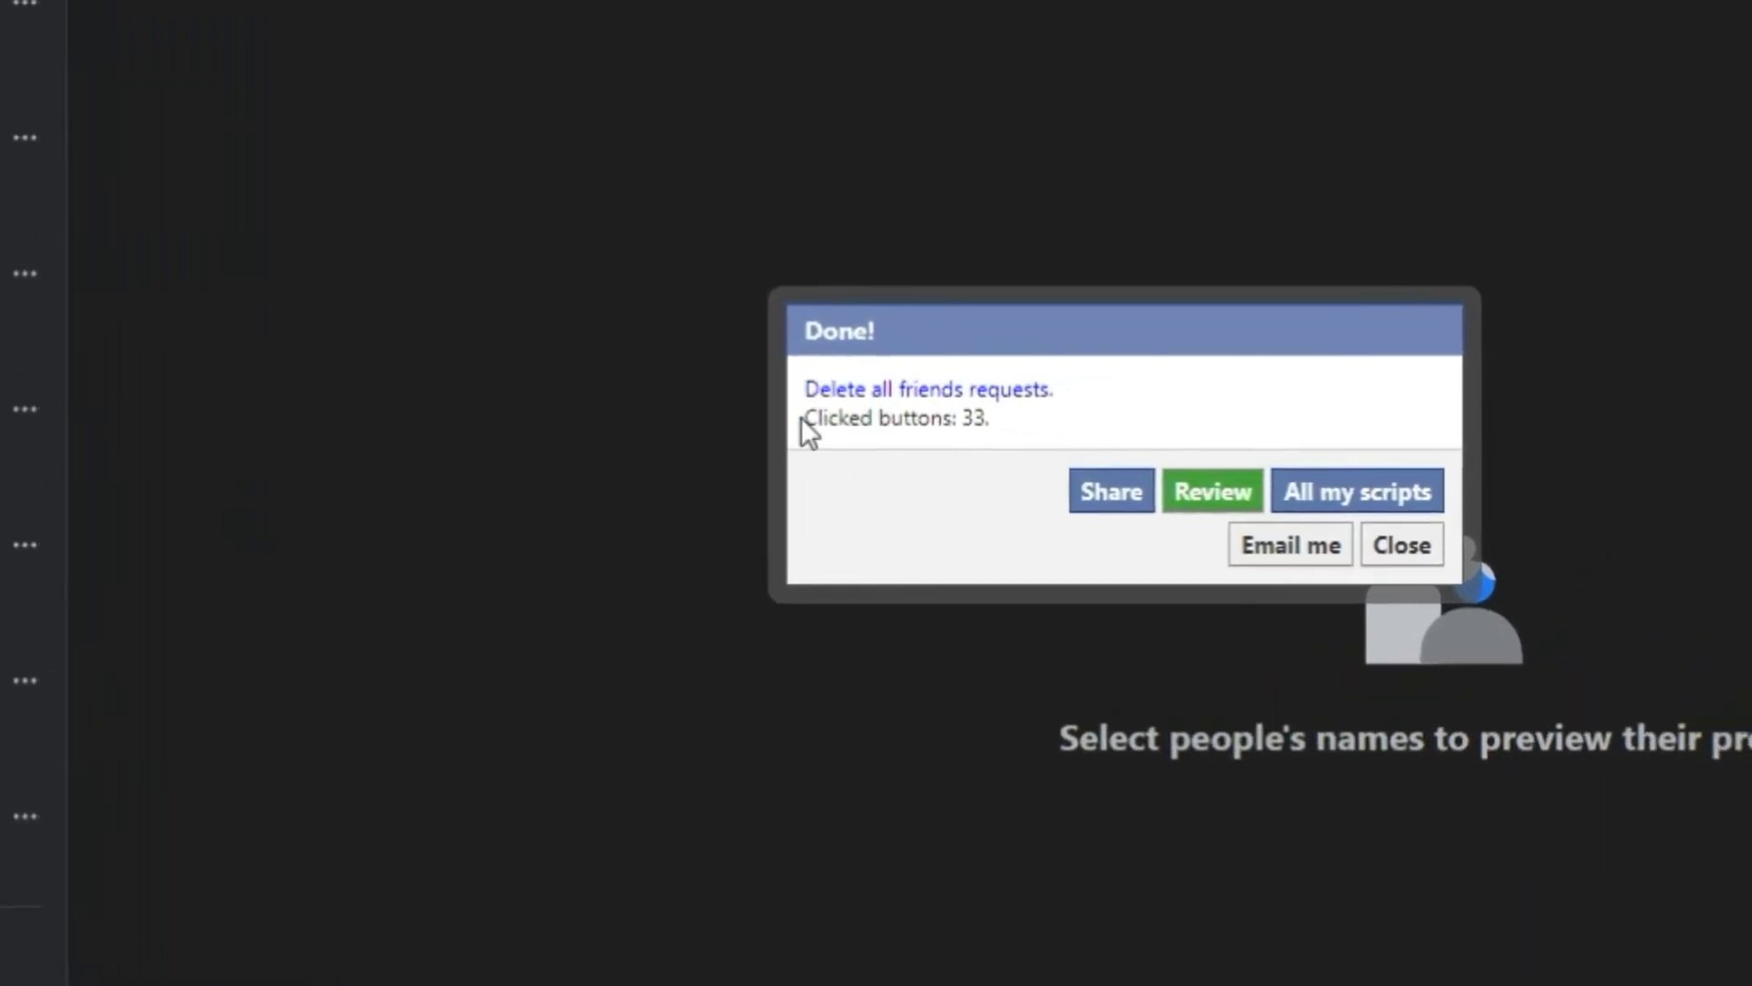
{"action": "left_click", "coordinate": [1240, 622]}
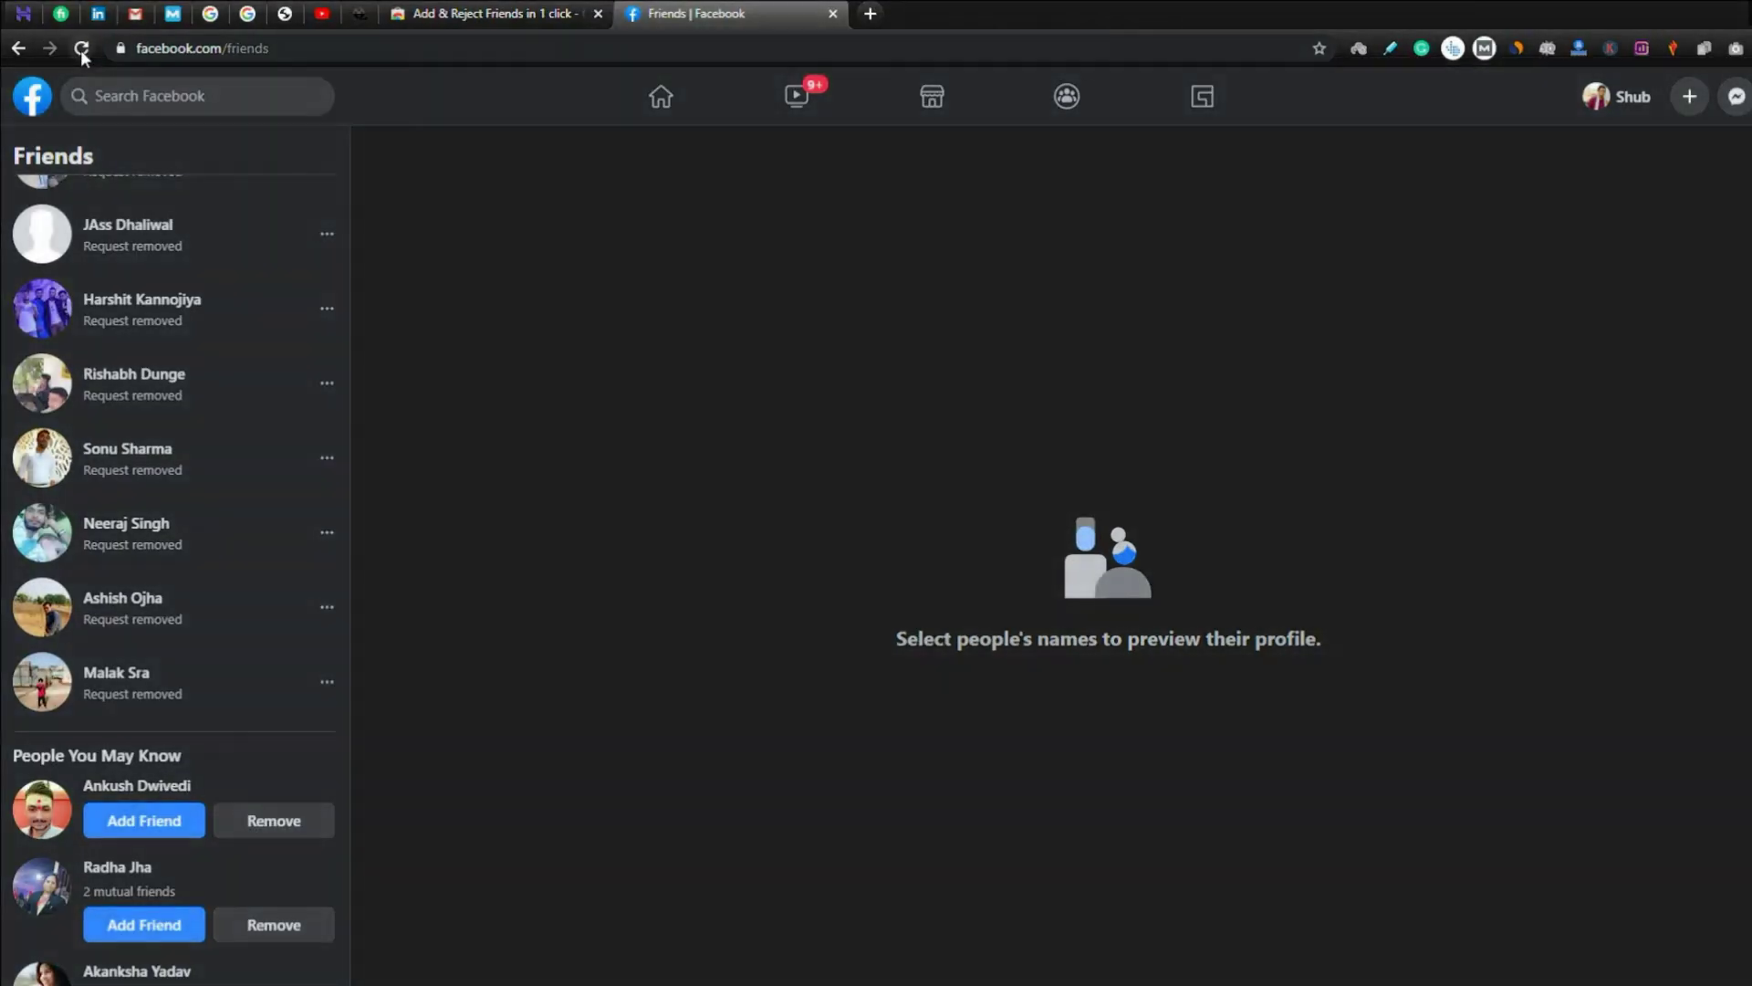
{"action": "left_click", "coordinate": [81, 50]}
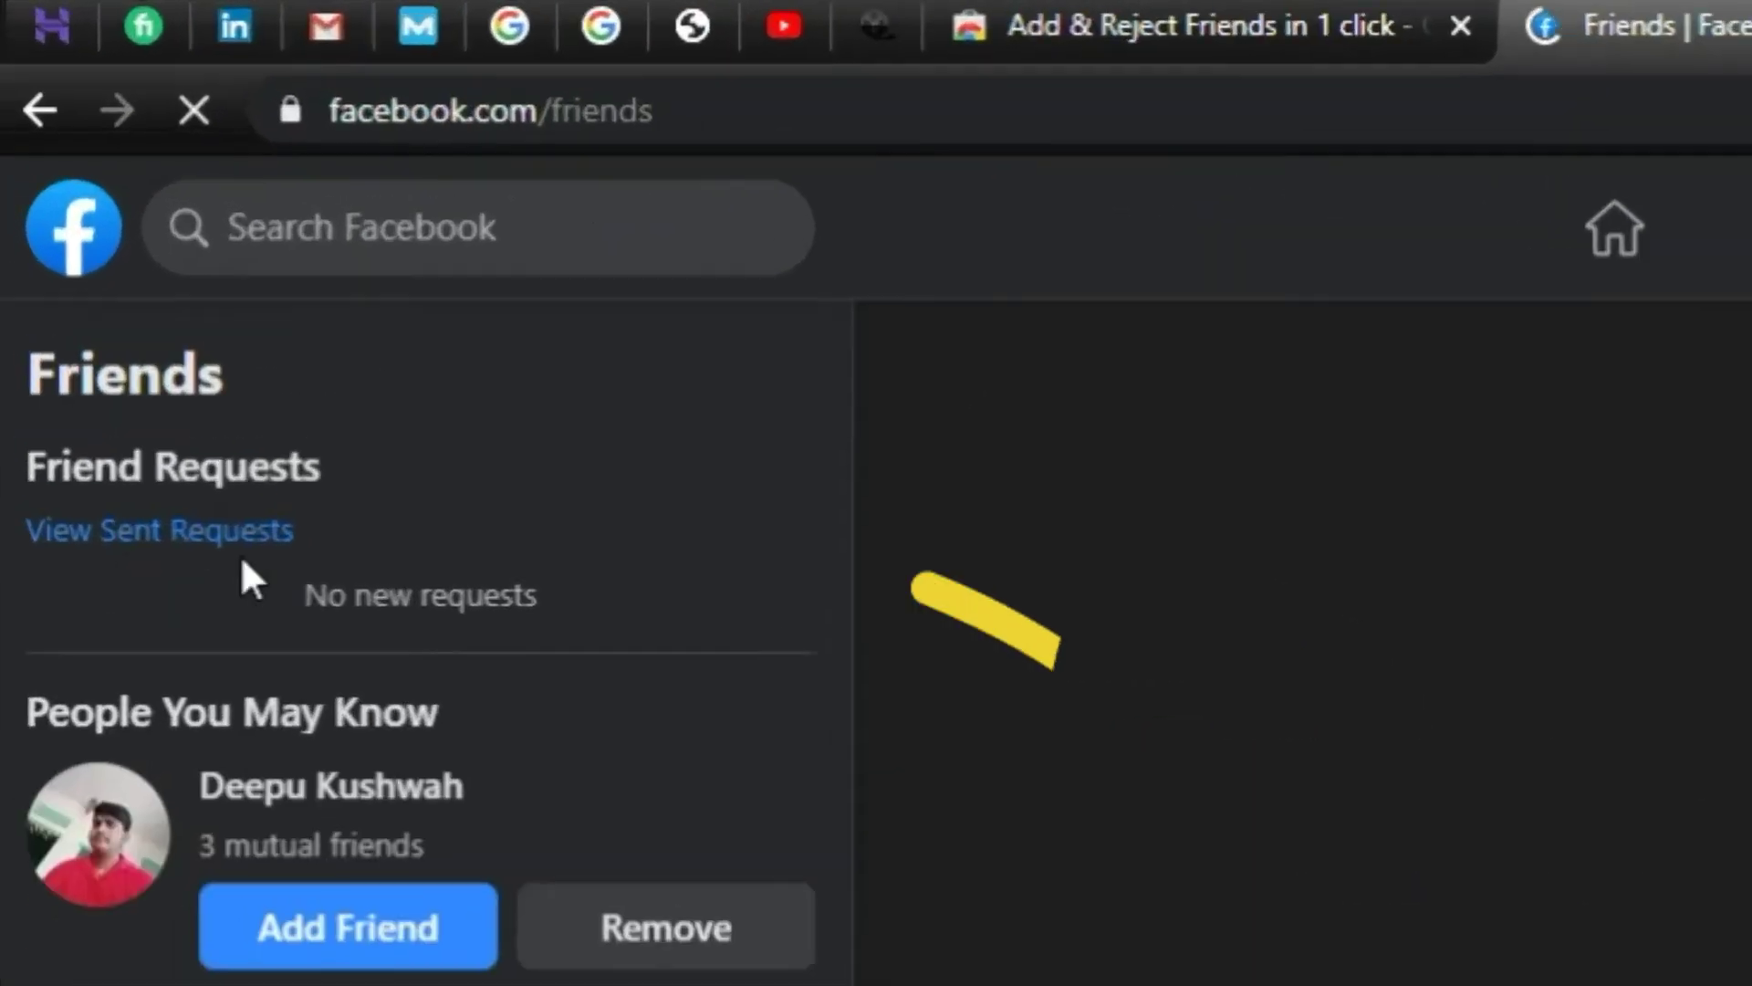
{"action": "left_click", "coordinate": [83, 236]}
{"action": "left_click_drag", "start_coordinate": [210, 598], "coordinate": [664, 628]}
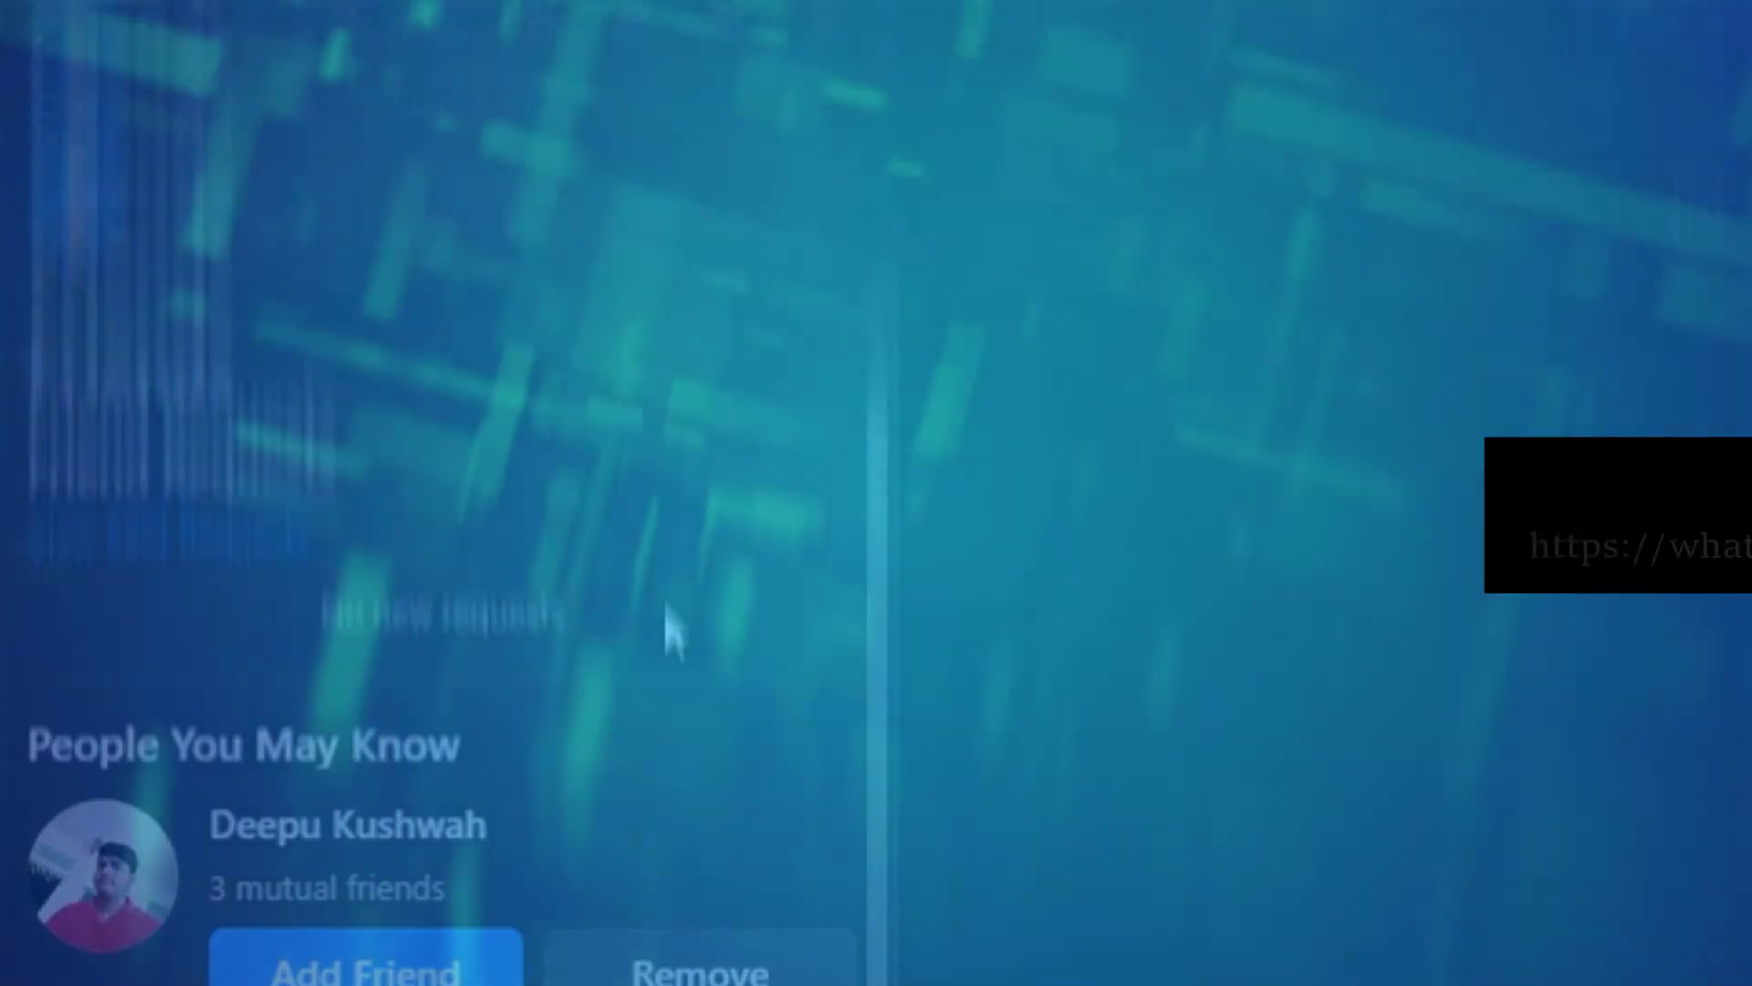